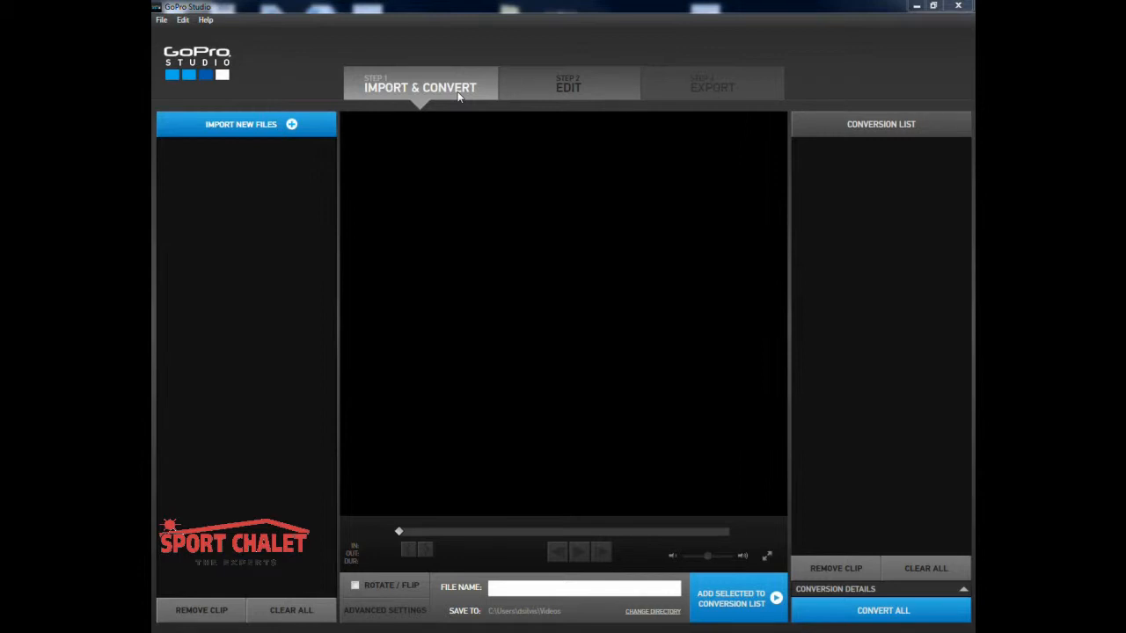
Import GOPR5547turtlegreen.MP4 and review its advanced conversion settings without changing them
click(291, 126)
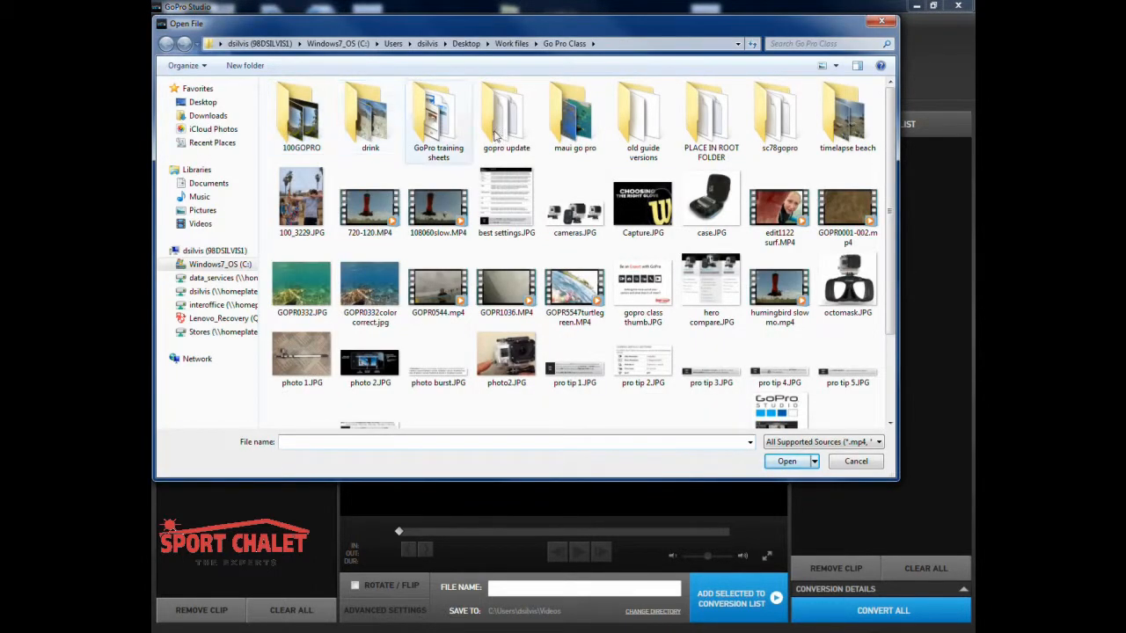
double_click(576, 291)
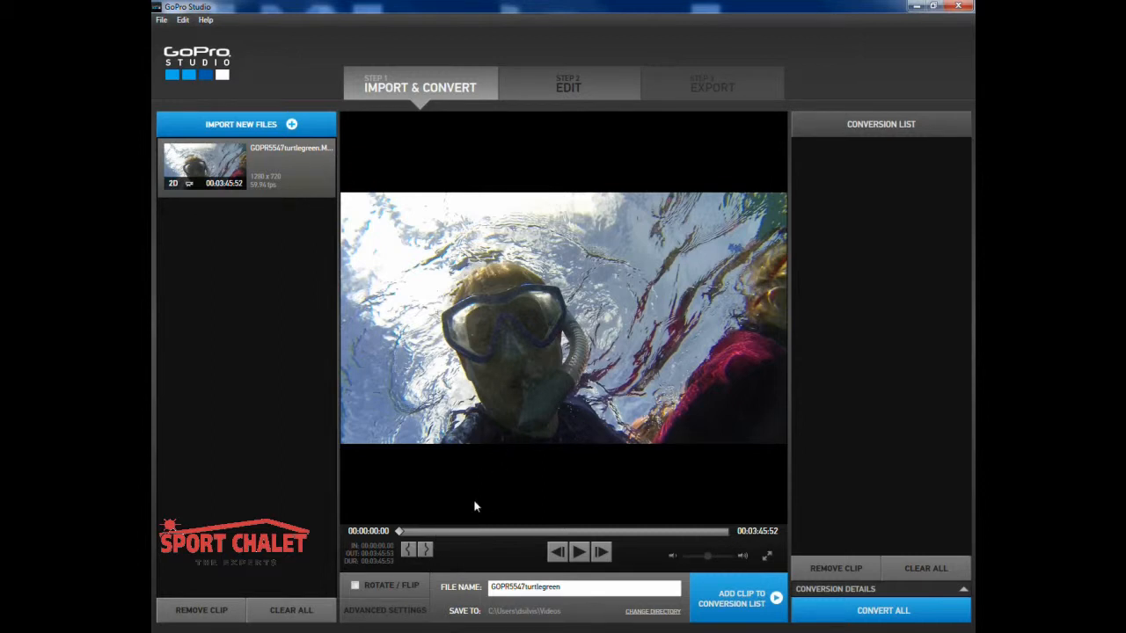
click(411, 613)
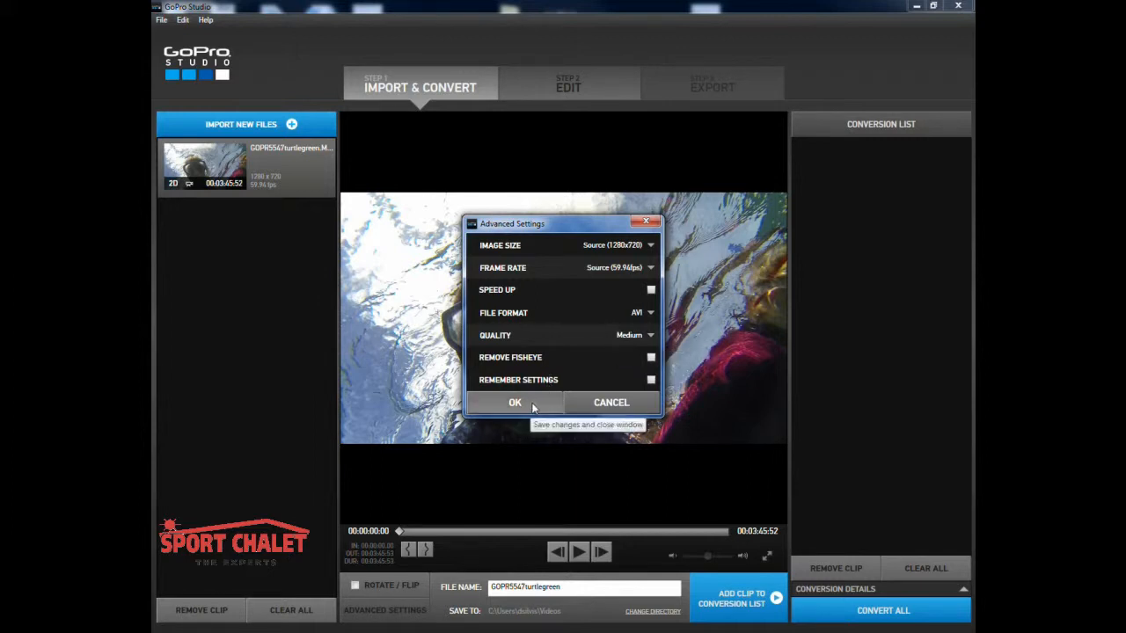
click(611, 403)
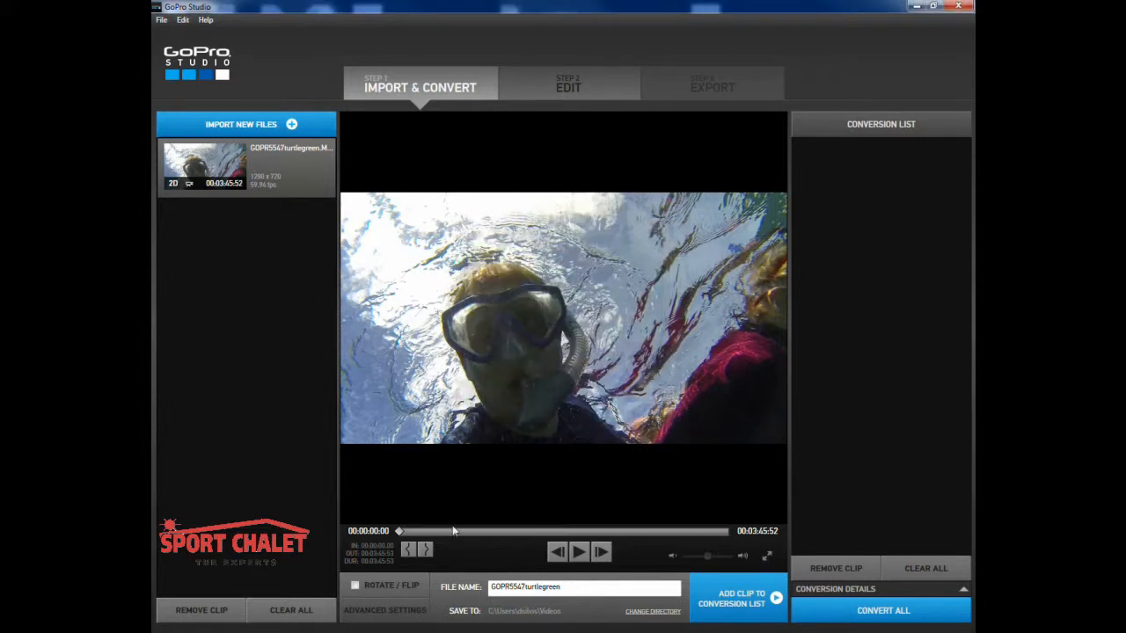
Preview the turtle clip, mark its in point at 00:02:30:49 and its out point at 00:03:45:51
click(578, 553)
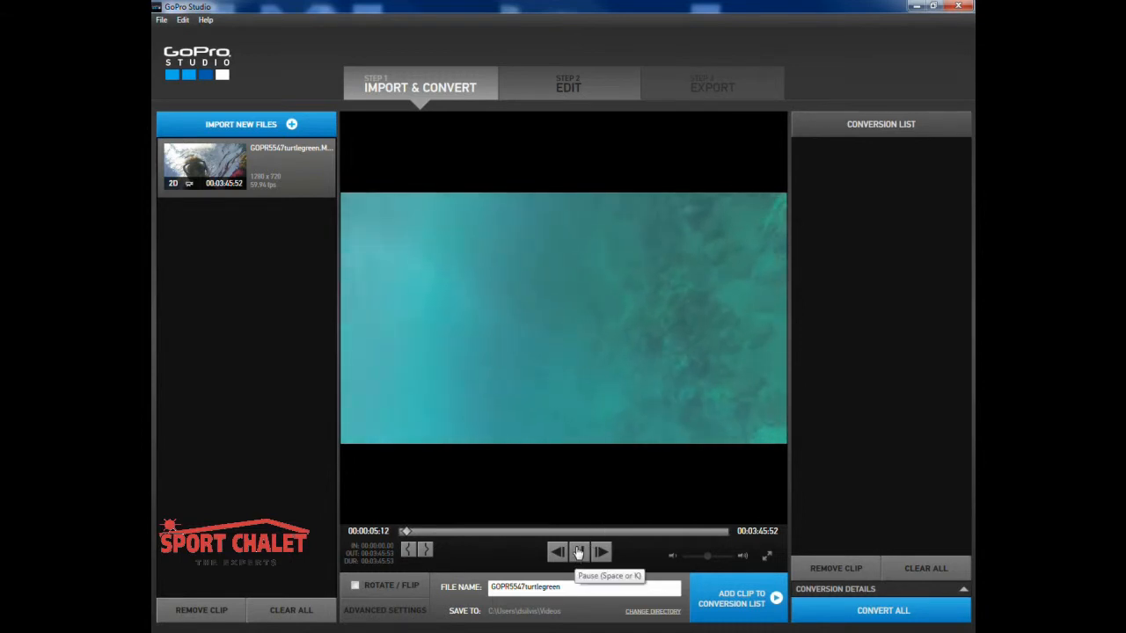
click(579, 552)
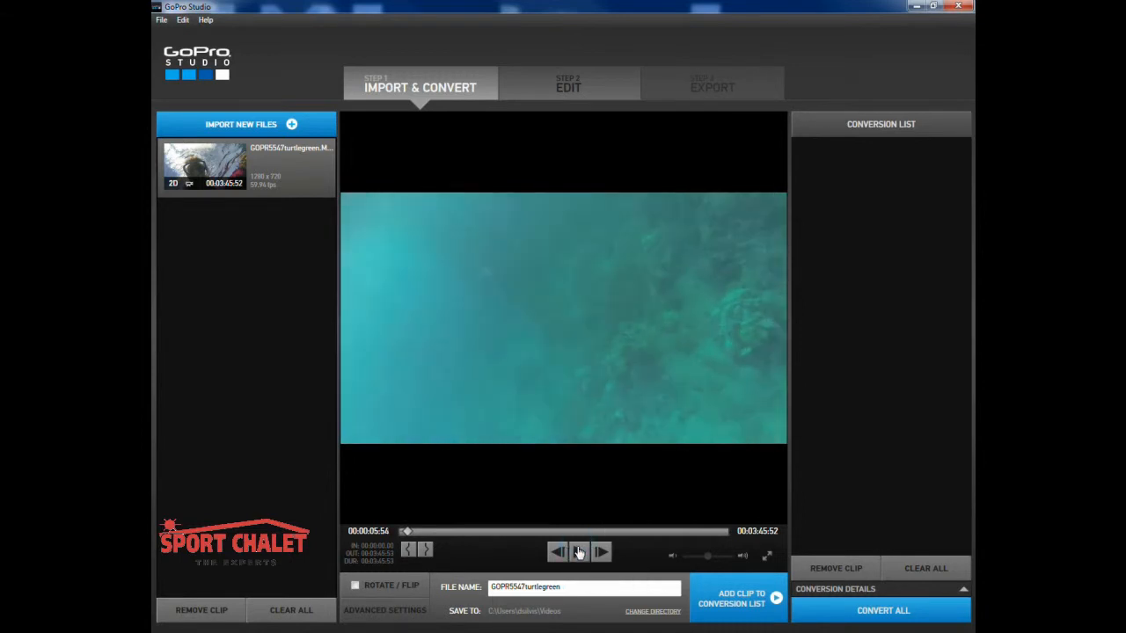
click(410, 532)
drag(410, 533, 621, 530)
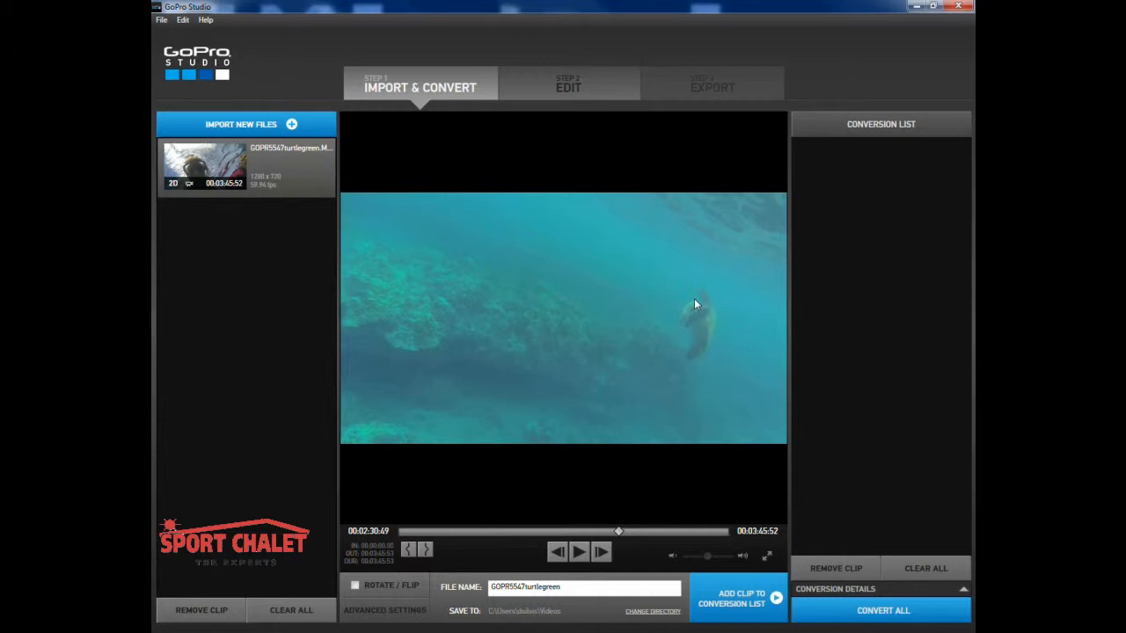
click(410, 548)
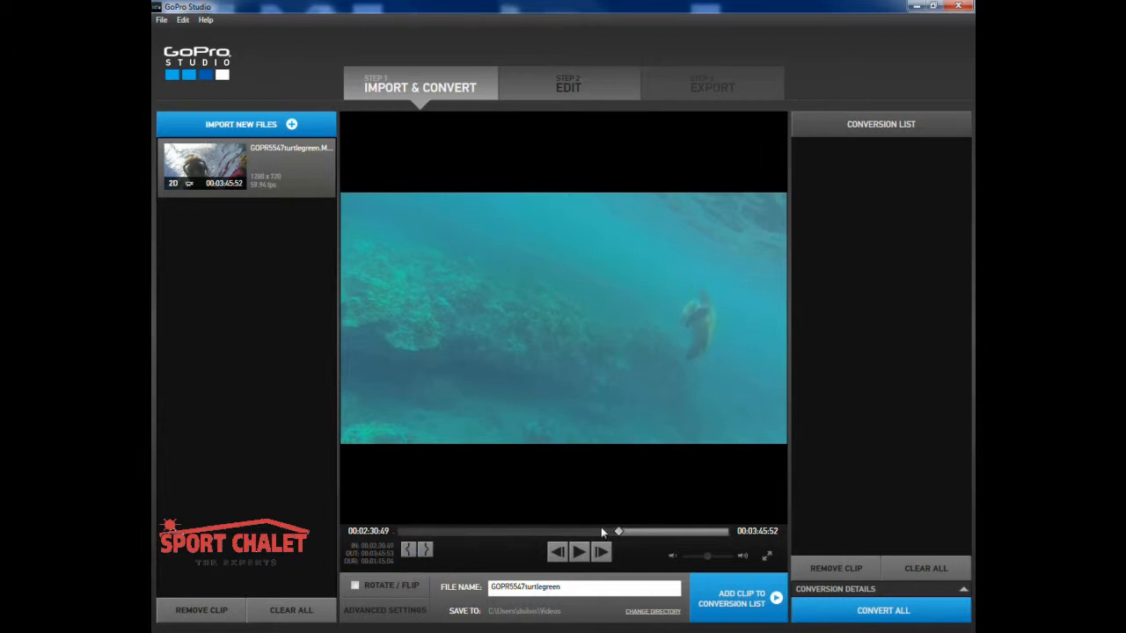
drag(612, 532, 732, 534)
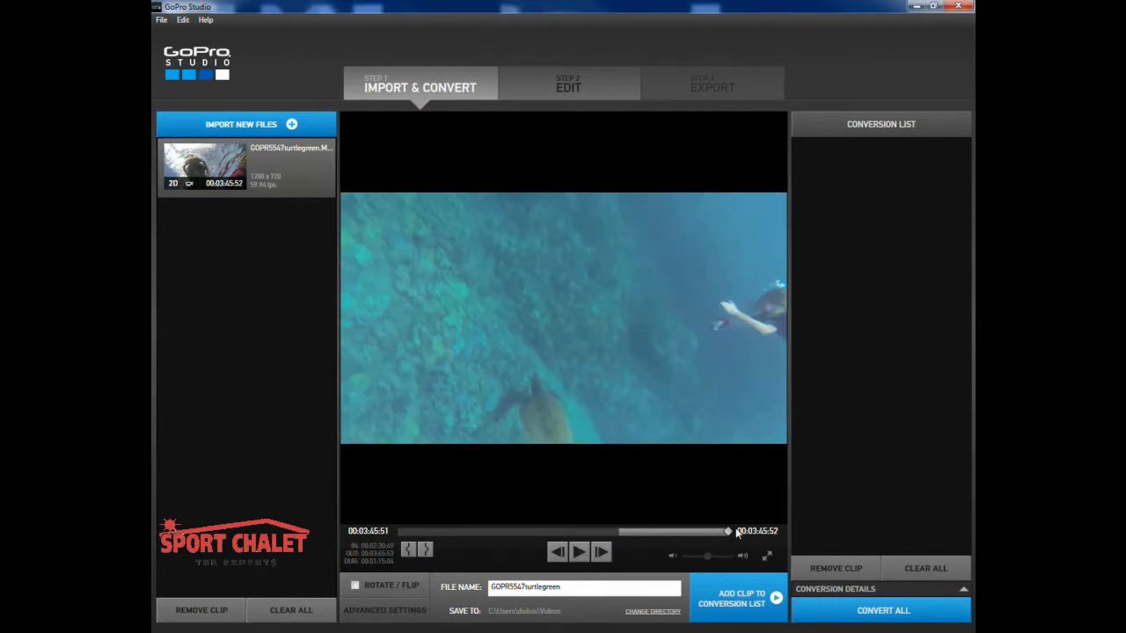
click(425, 550)
Add the trimmed turtle clip to the conversion list without rotation and convert it
click(354, 586)
click(354, 587)
click(739, 606)
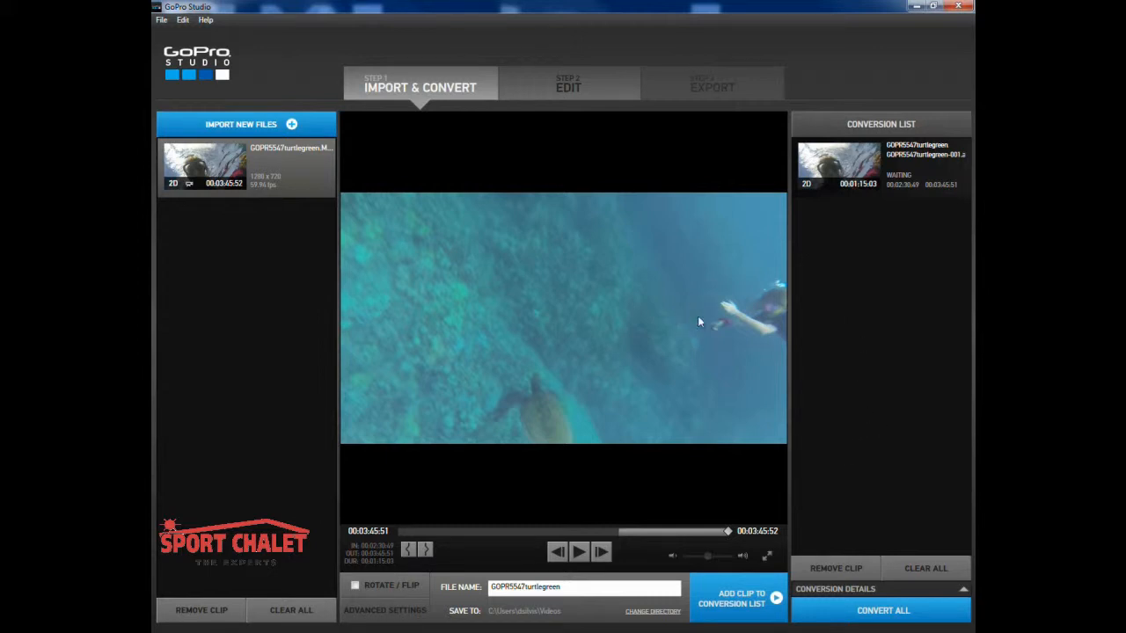
mouse_move(860, 195)
click(884, 611)
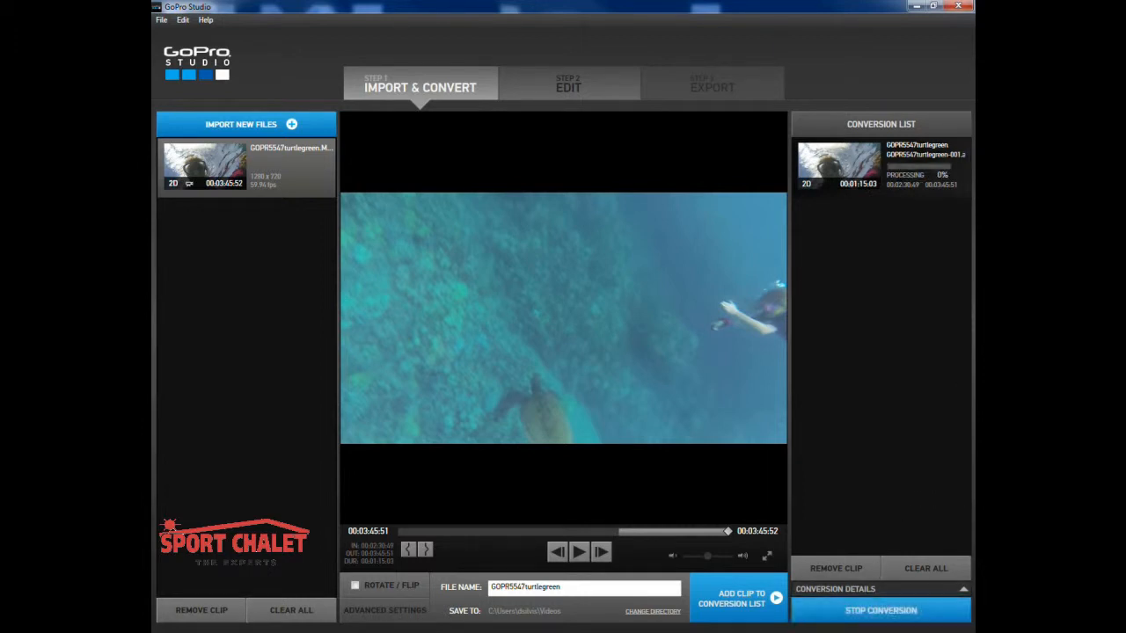
mouse_move(942, 179)
mouse_move(908, 173)
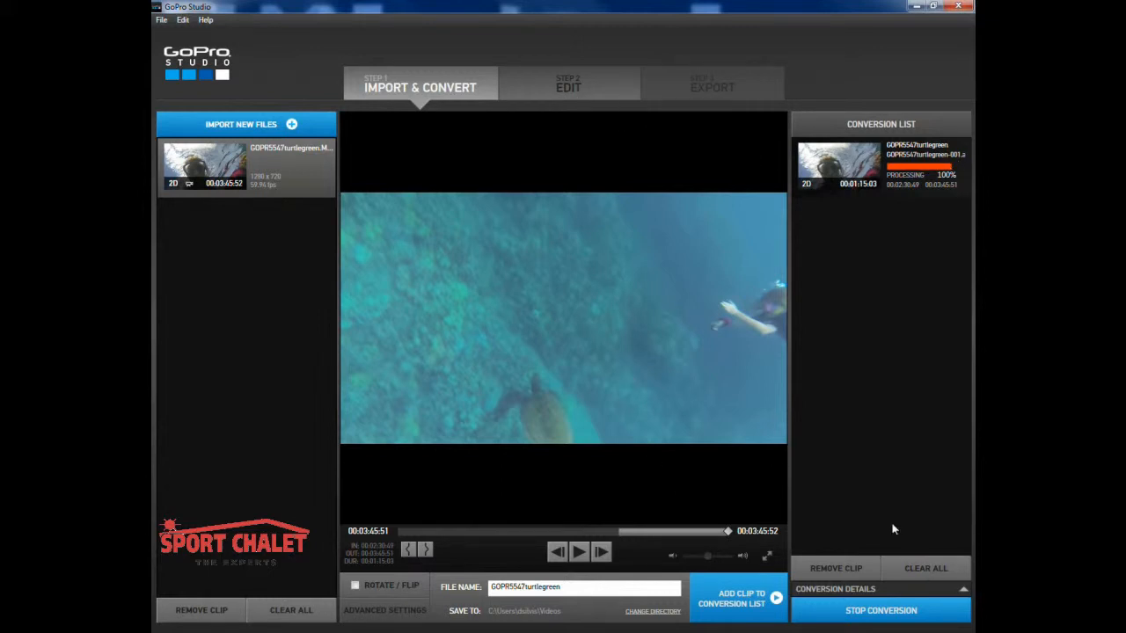
Switch to the editing stage and load the Chicken the Dog edit template
click(567, 89)
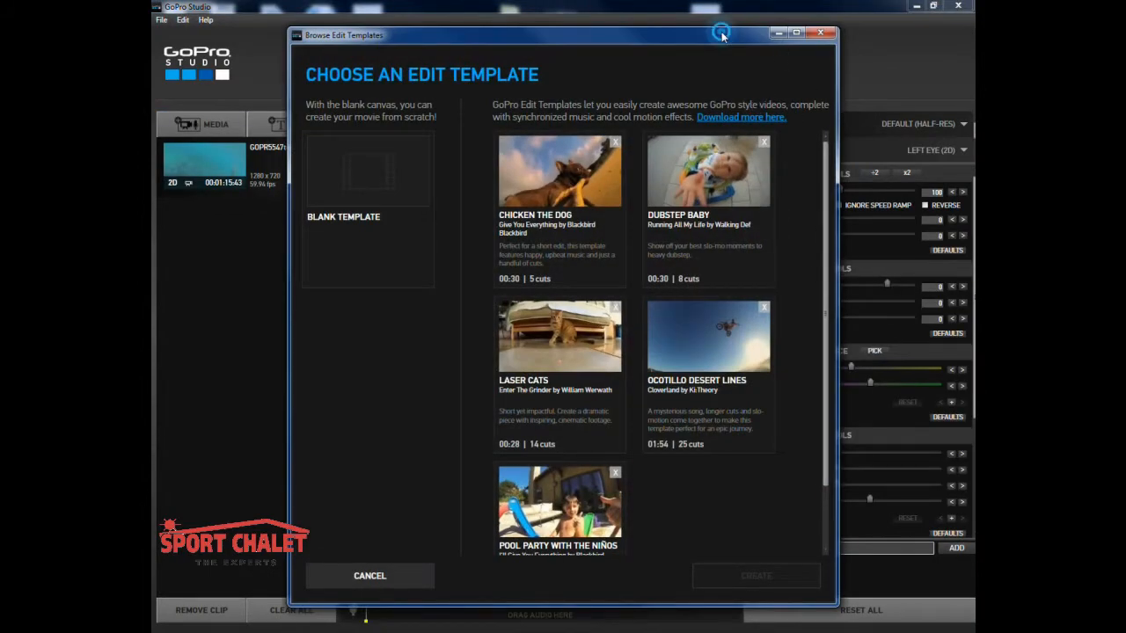
drag(722, 33, 642, 39)
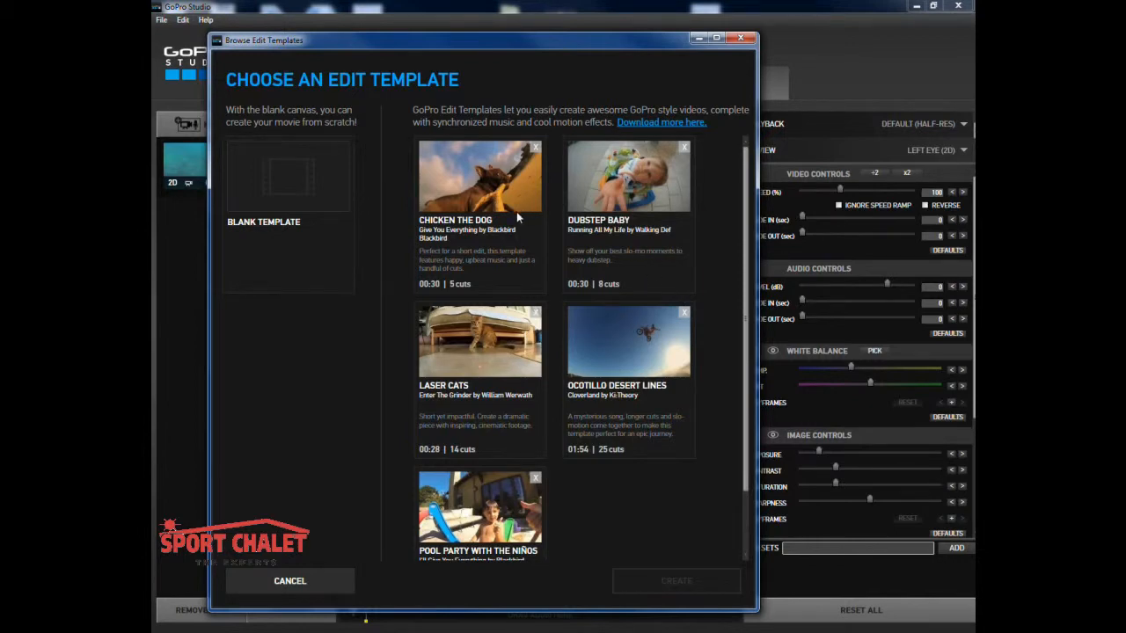
double_click(489, 191)
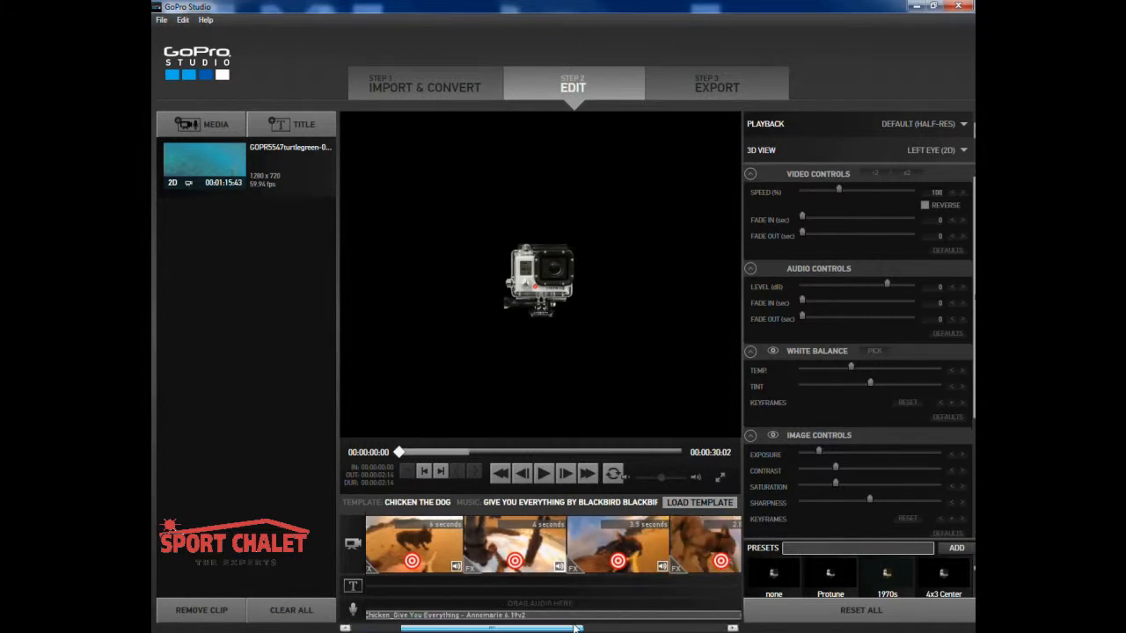
Look through the template's storyboard slots and place the converted turtle clip in the first slot after the opening logo
mouse_move(528, 628)
mouse_down()
mouse_move(667, 628)
mouse_move(620, 628)
mouse_up()
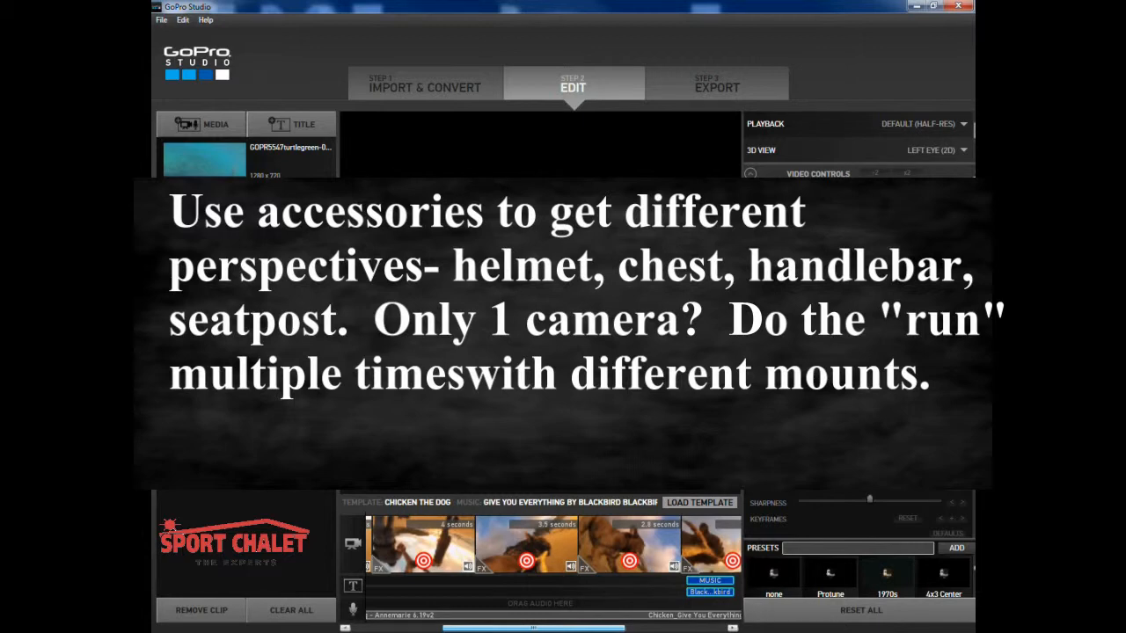
drag(620, 628, 622, 628)
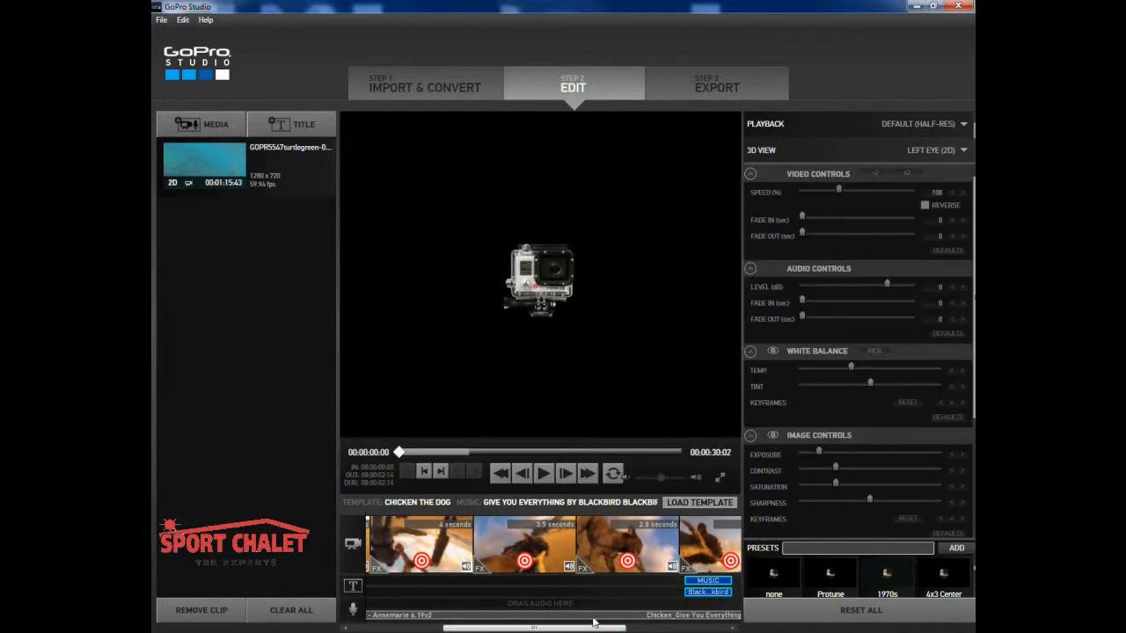
drag(616, 628, 640, 628)
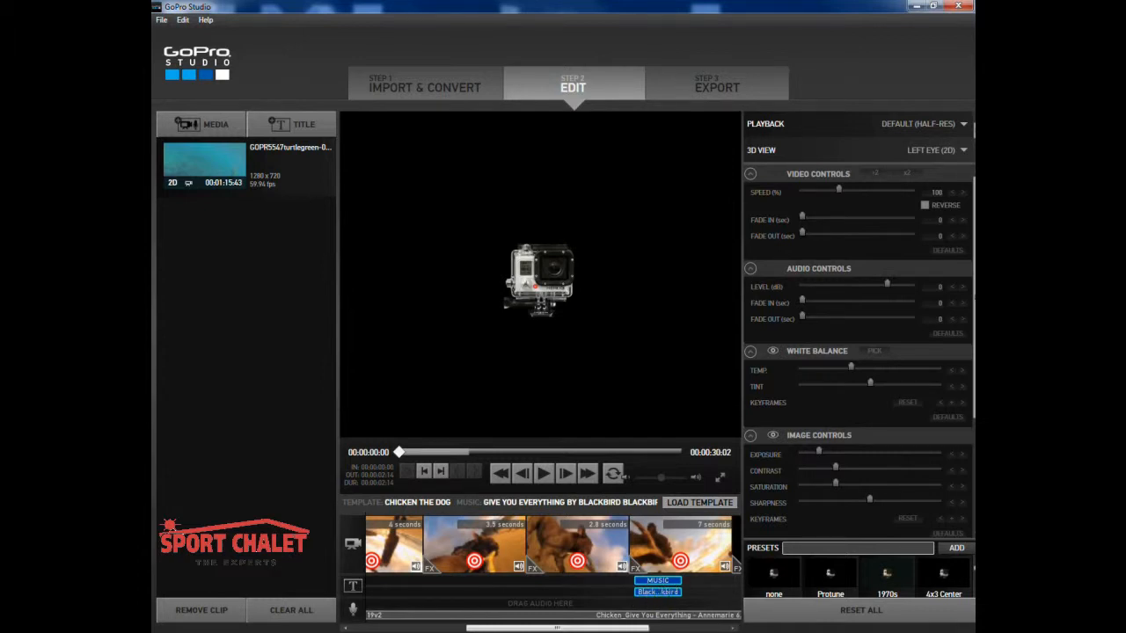
drag(537, 628, 517, 535)
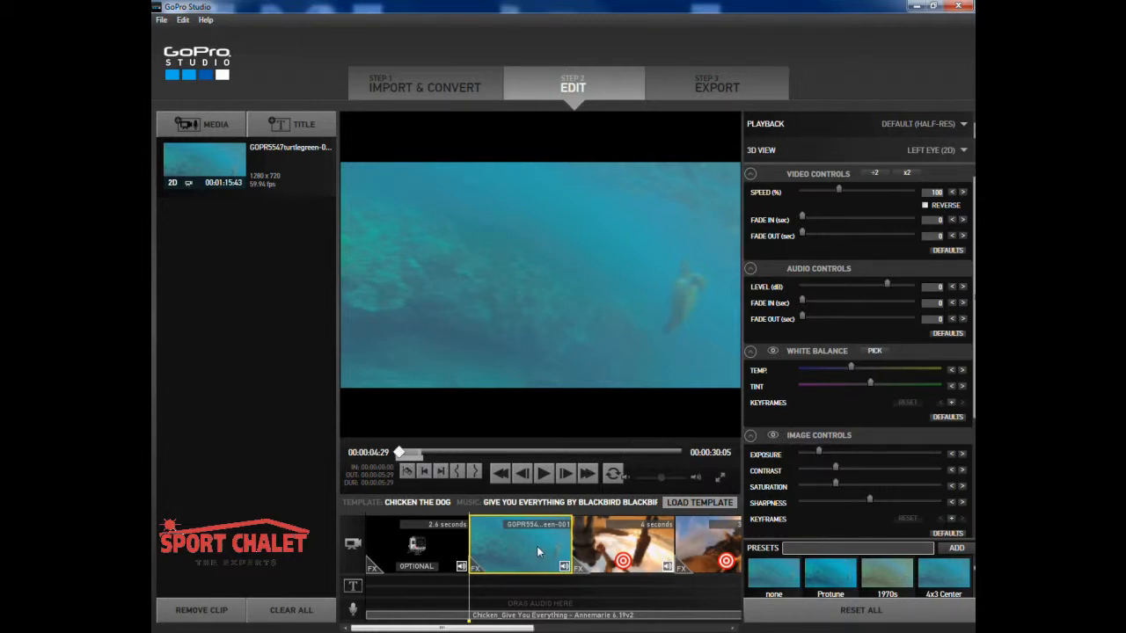
mouse_move(408, 459)
mouse_down()
mouse_move(526, 456)
mouse_move(401, 461)
mouse_up()
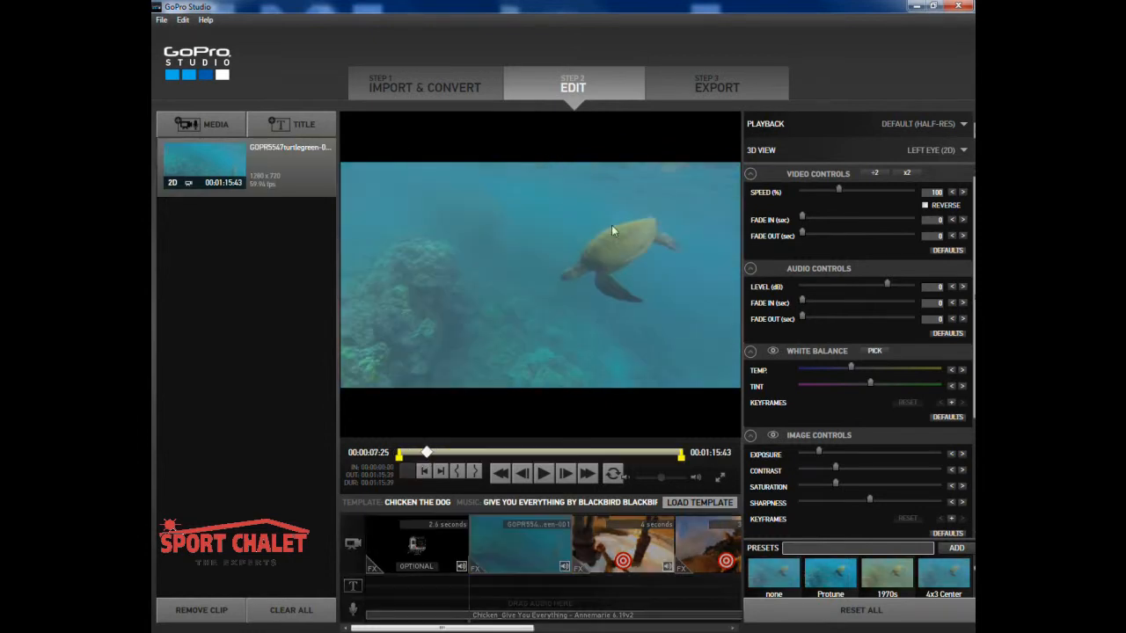
Set the playback quality to Best (Full-Res) and briefly play the turtle clip
click(949, 128)
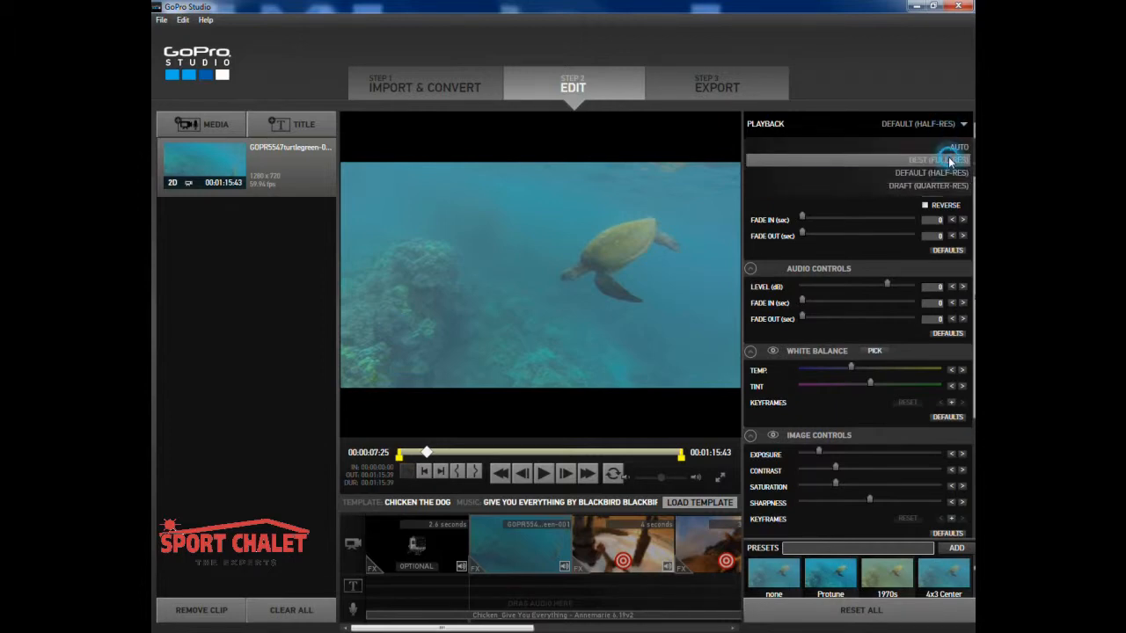
click(948, 159)
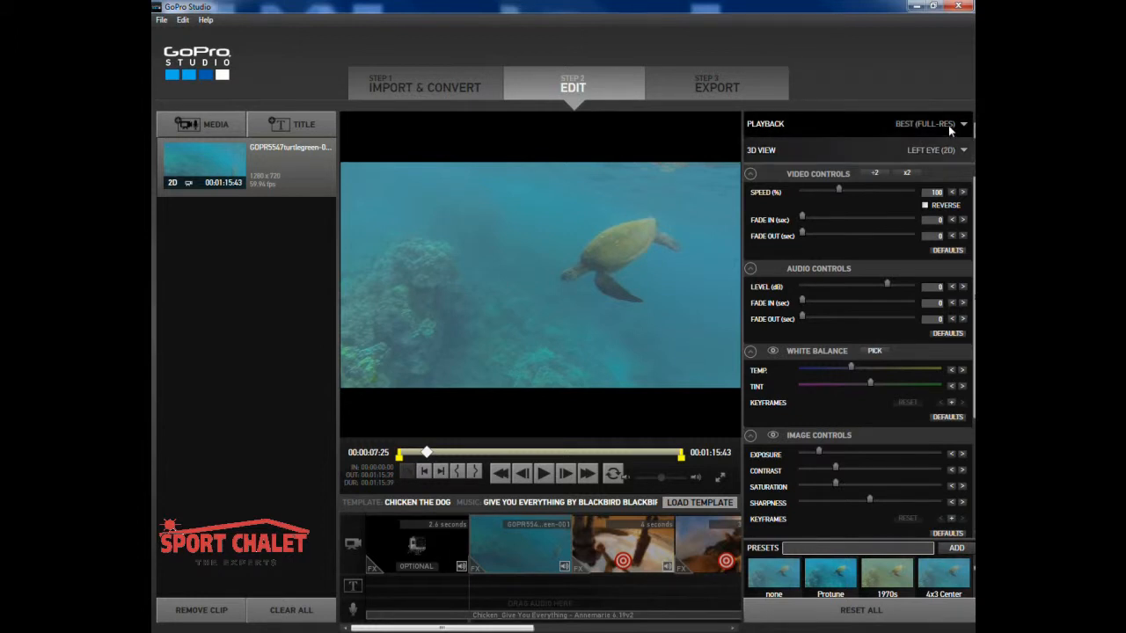
click(543, 475)
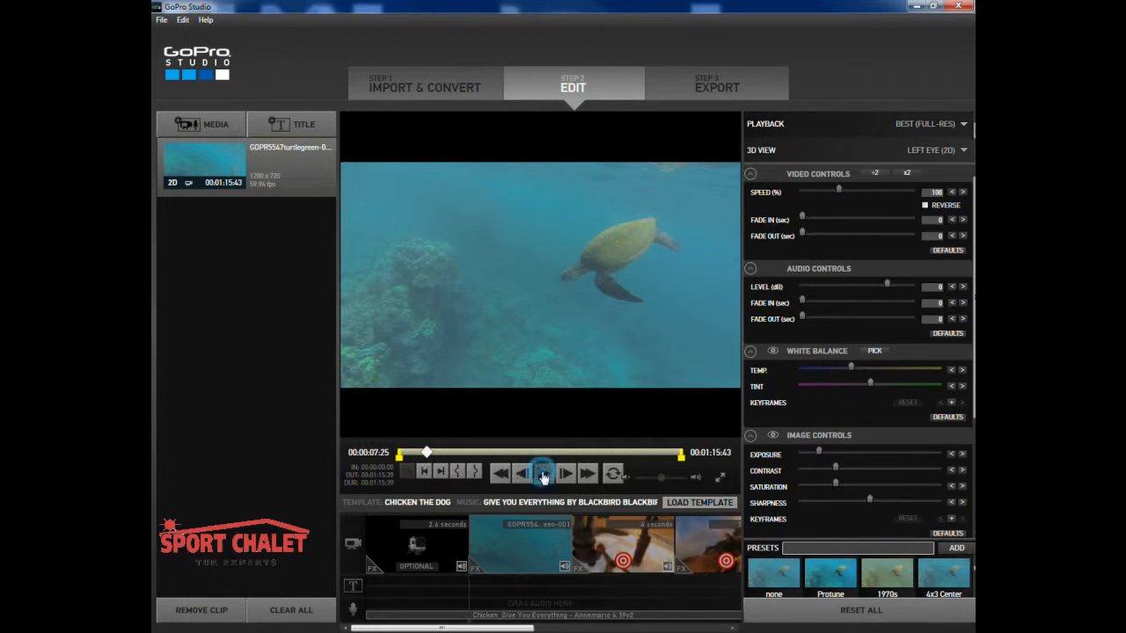
click(544, 474)
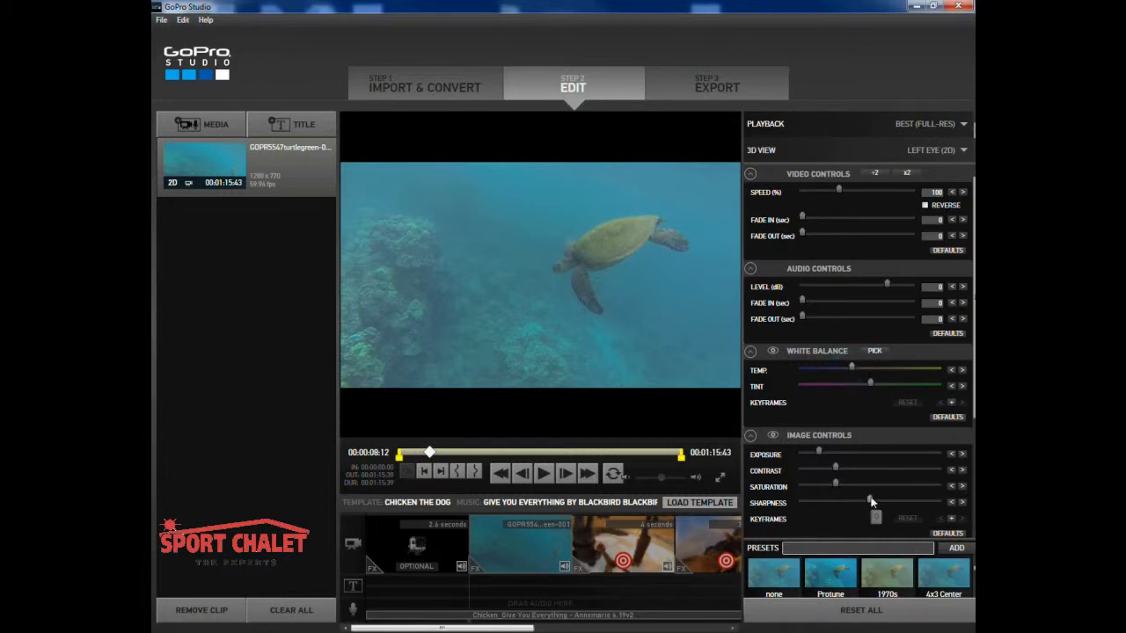
Increase the sharpness and contrast of the turtle clip in the media bin
drag(871, 501, 898, 504)
click(838, 471)
drag(838, 469, 869, 462)
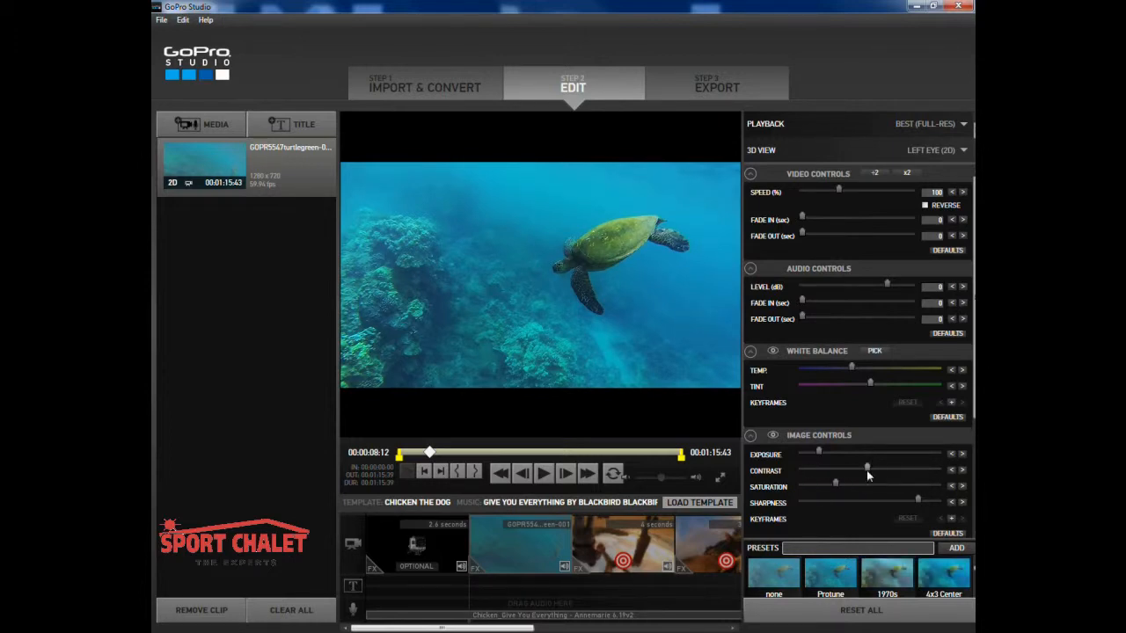
mouse_move(868, 475)
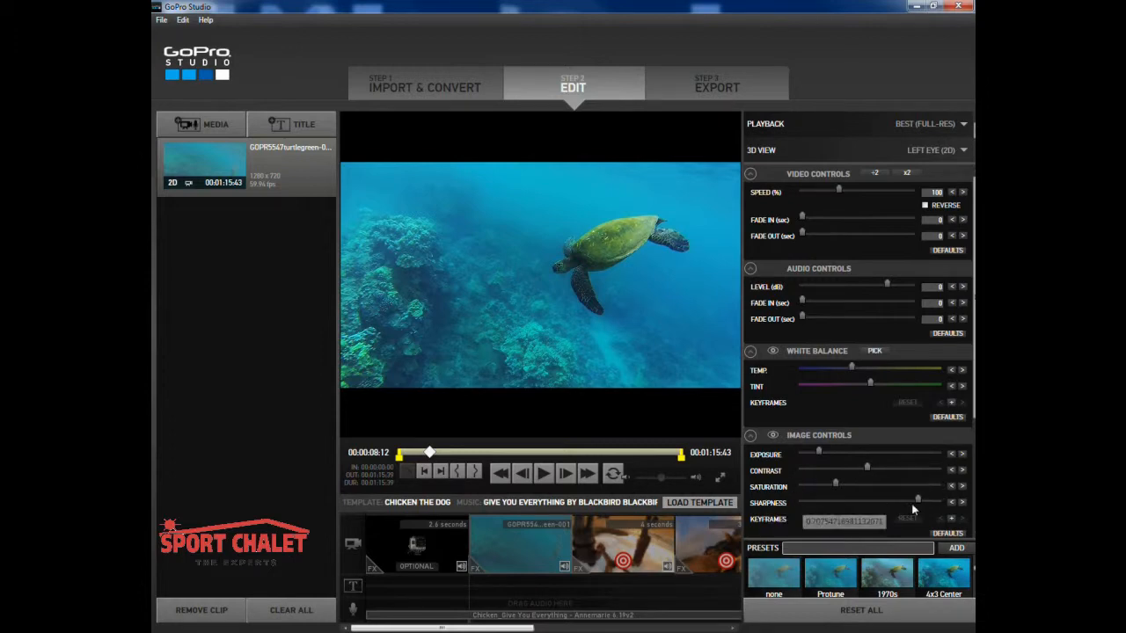
Correct the turtle clip's white balance by warming the temperature and shifting the tint towards magenta
click(850, 367)
drag(851, 368, 877, 370)
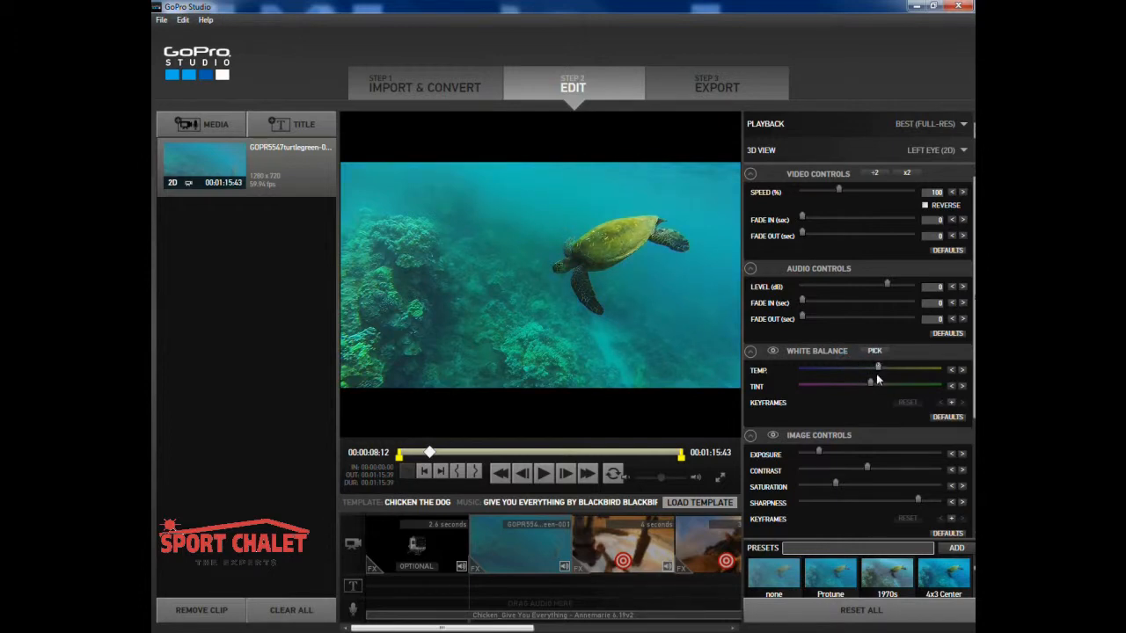
click(871, 385)
drag(865, 385, 856, 385)
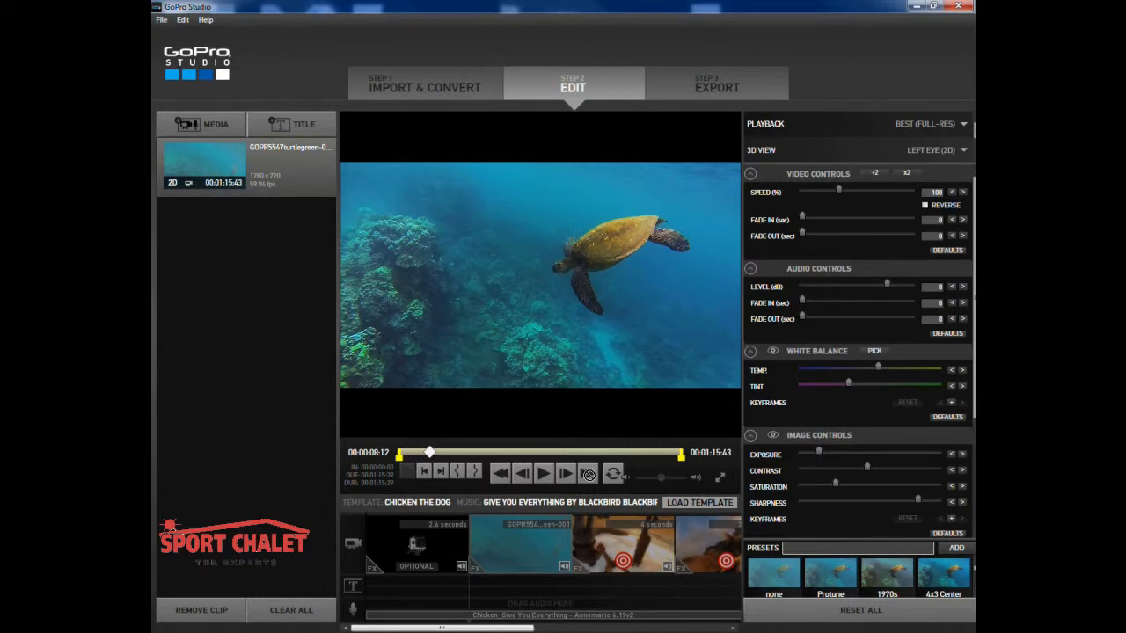
Fill the next three template slots on the storyboard with the turtle clip
click(626, 554)
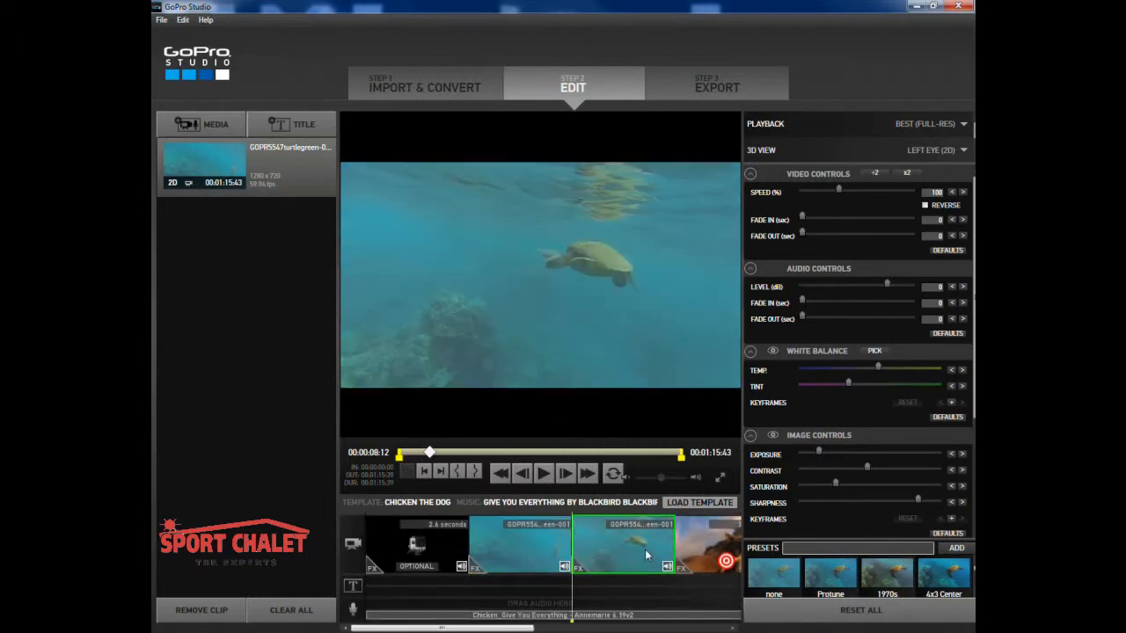
drag(515, 628, 596, 630)
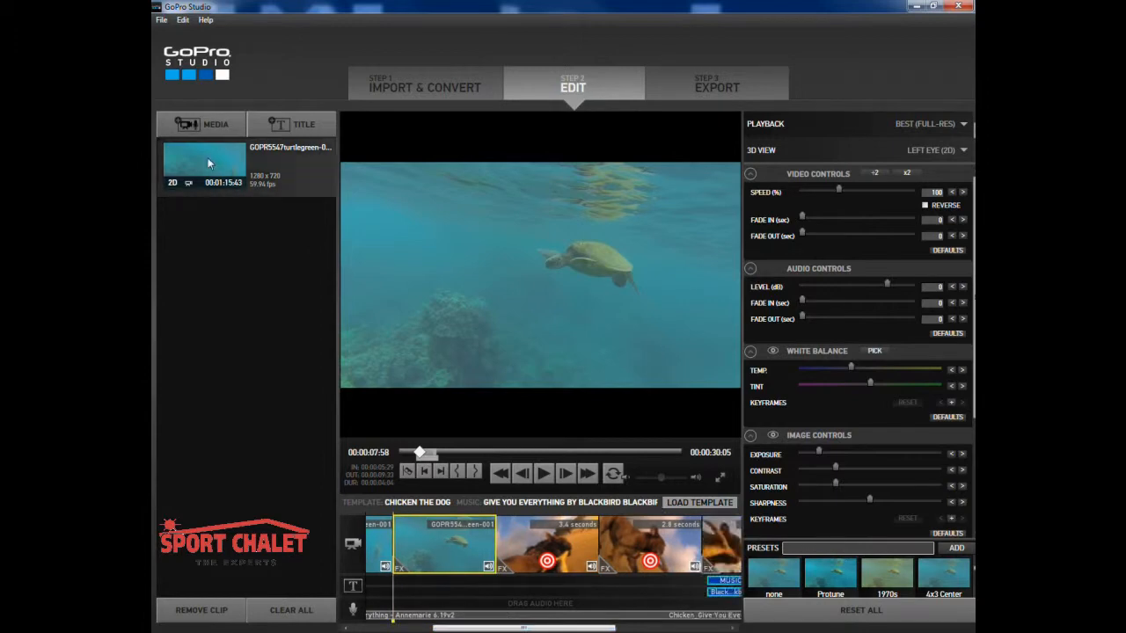
drag(209, 163, 589, 540)
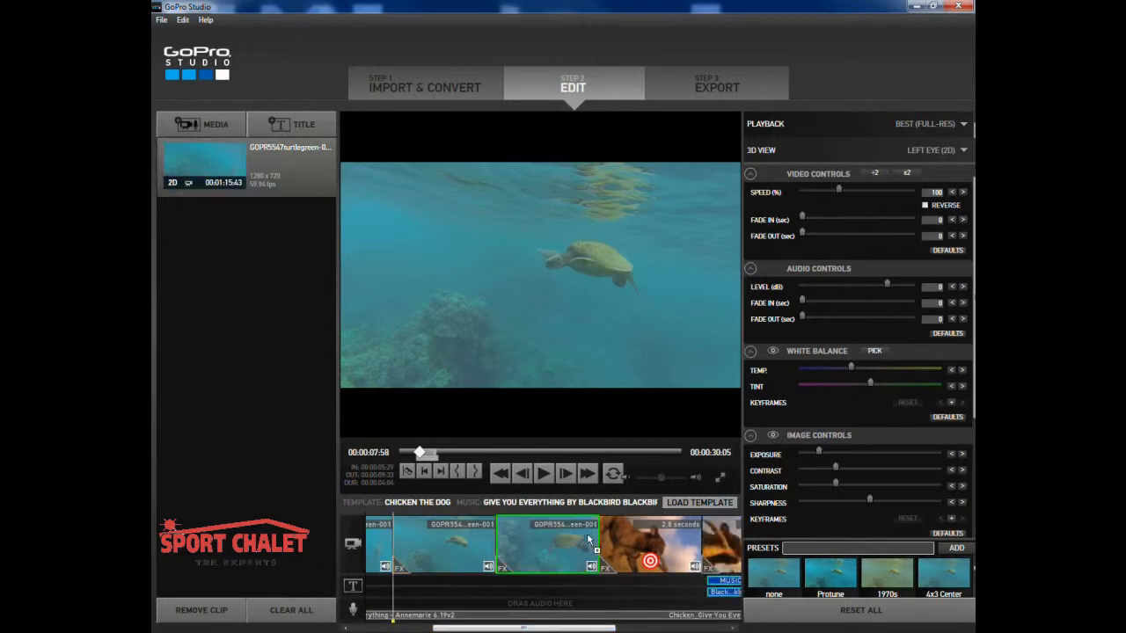
drag(613, 629, 666, 628)
drag(233, 155, 549, 538)
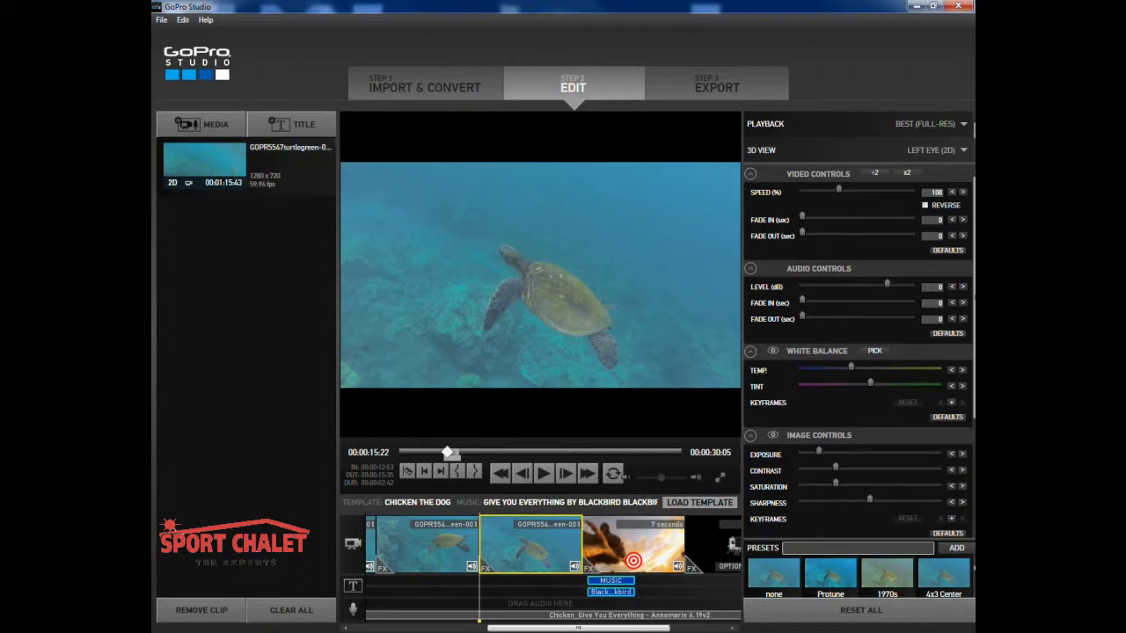
Shift the used range of the first turtle clip on the storyboard to begin about 4 seconds into the footage
drag(586, 628, 449, 621)
click(544, 526)
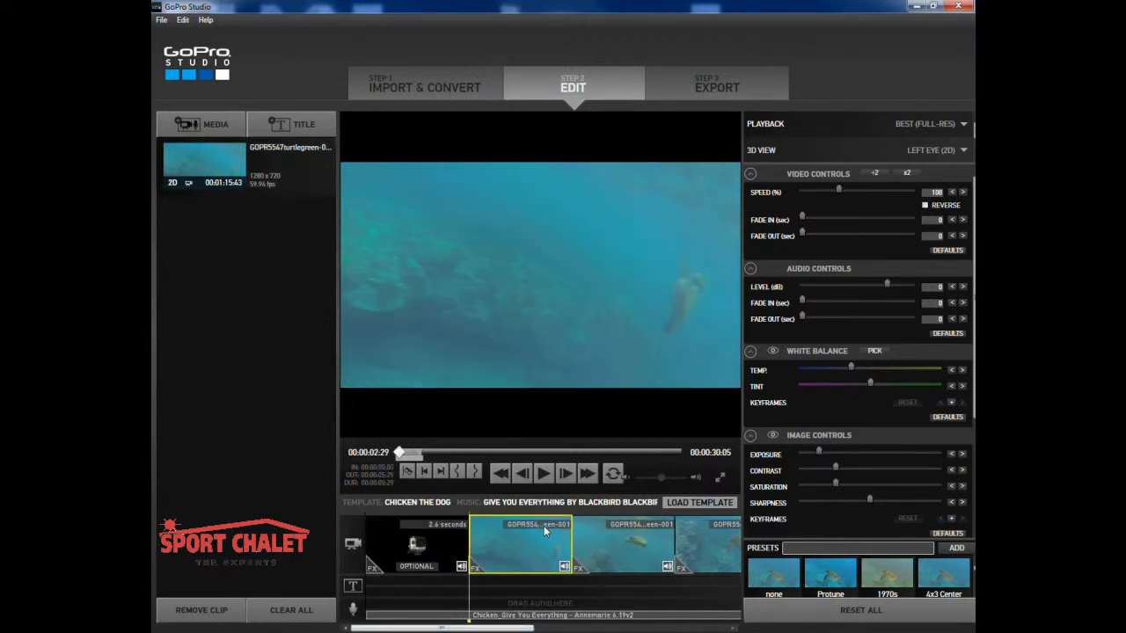
drag(423, 462, 438, 459)
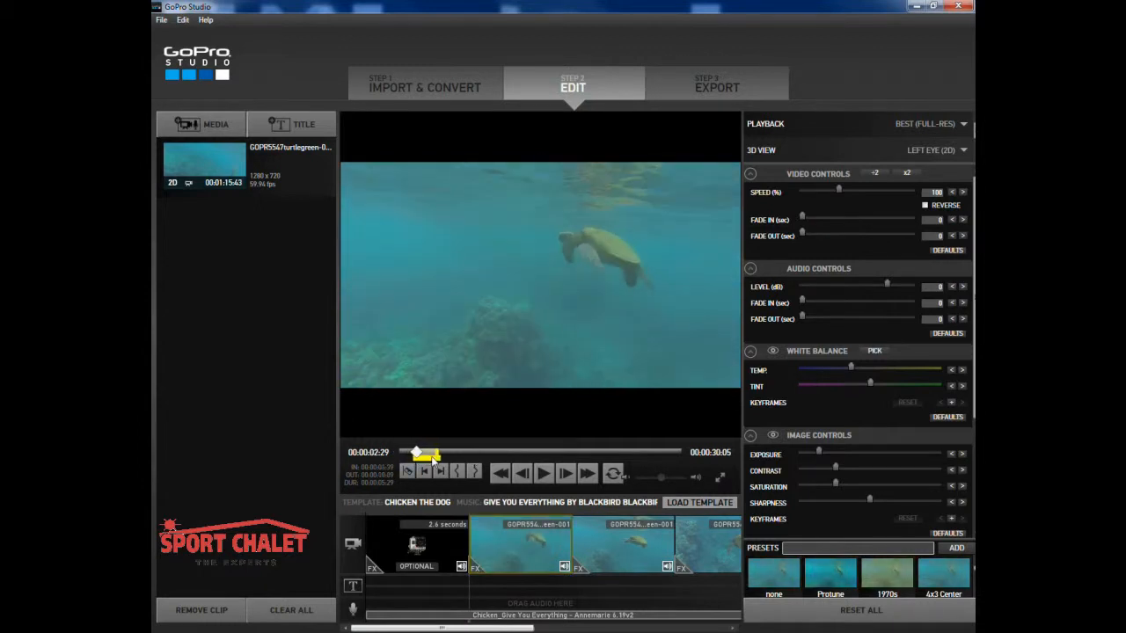
Increase the sharpness of the first turtle clip on the storyboard and raise its contrast strongly
click(869, 499)
click(834, 464)
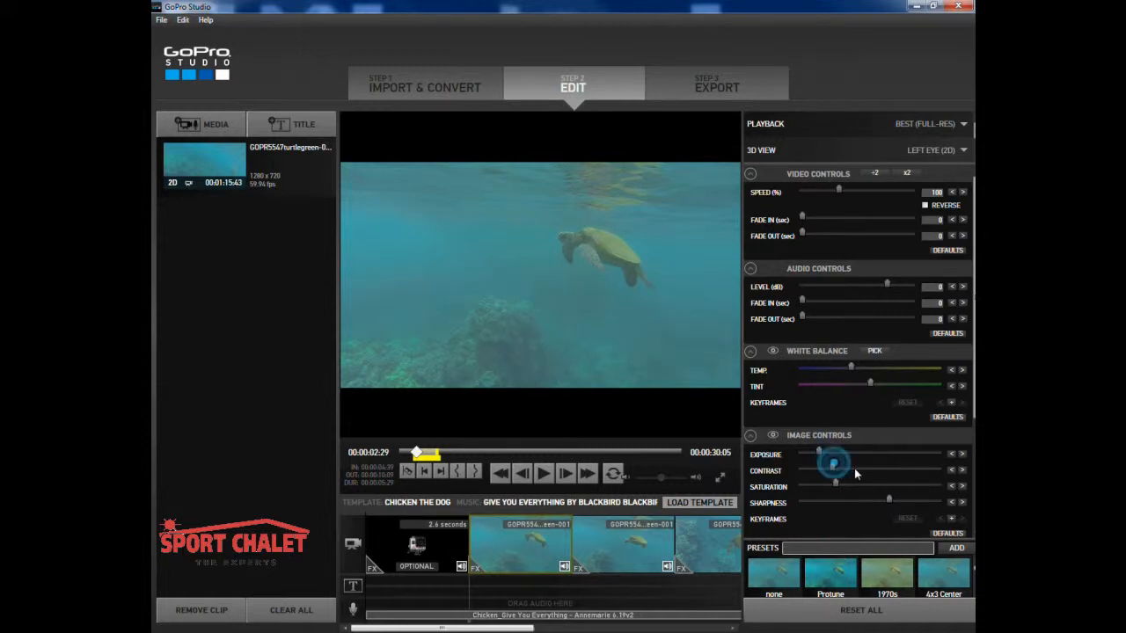
drag(830, 466, 884, 469)
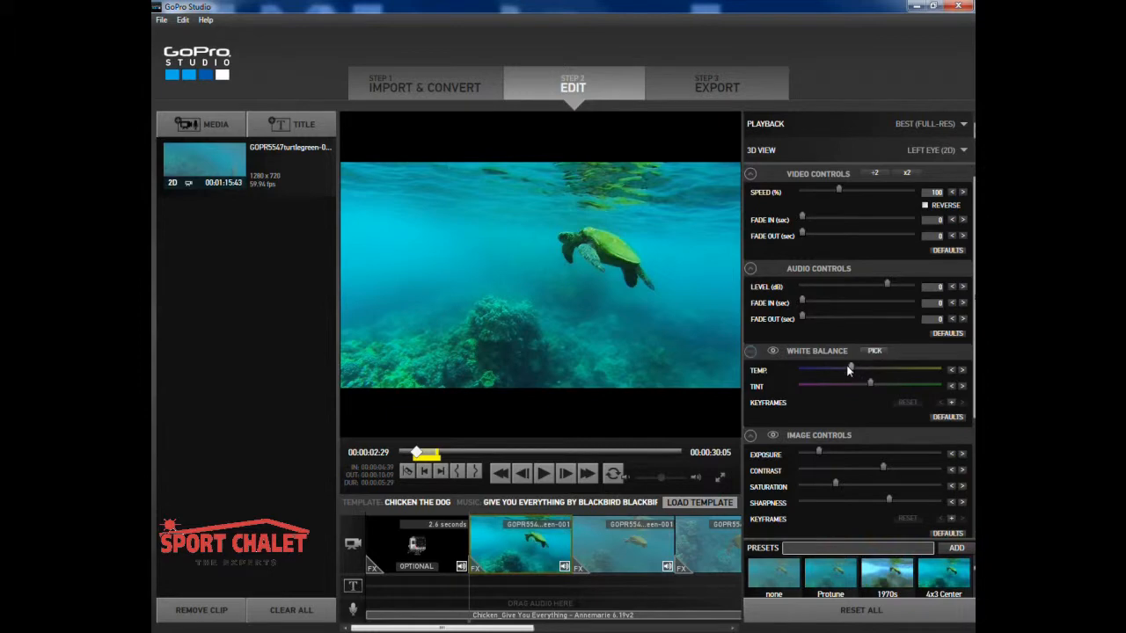
Correct the first storyboard turtle clip's white balance with a slightly warmer temperature and a tint shifted towards magenta
mouse_move(851, 368)
drag(849, 368, 864, 374)
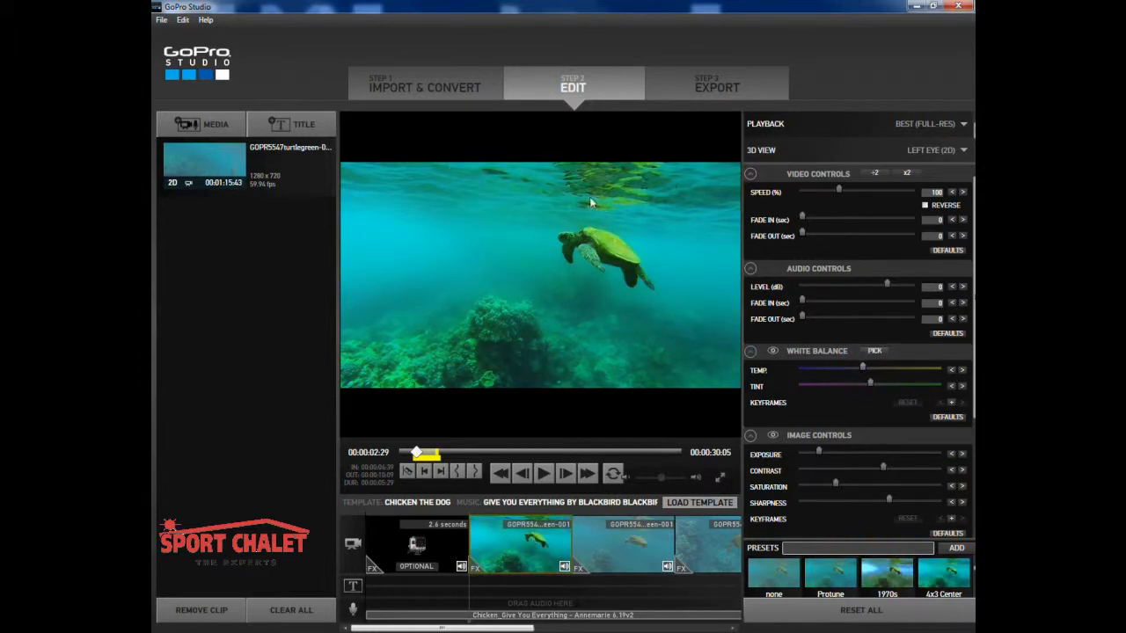
drag(871, 385, 857, 387)
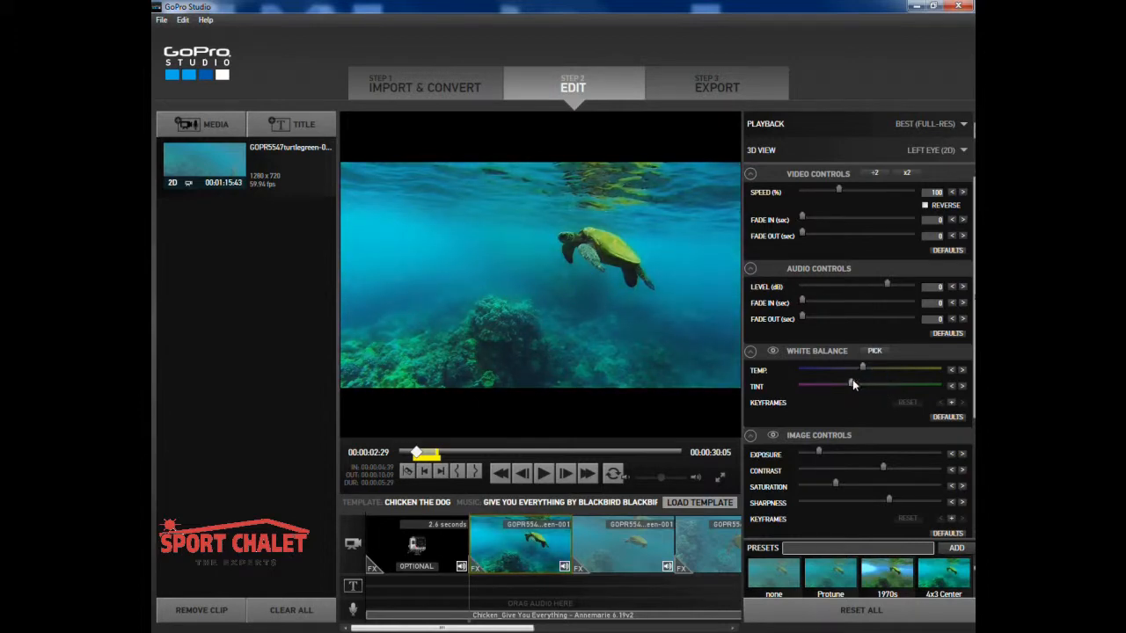
Shift the used range of the second turtle clip on the storyboard to begin about 12 seconds into the footage
click(644, 544)
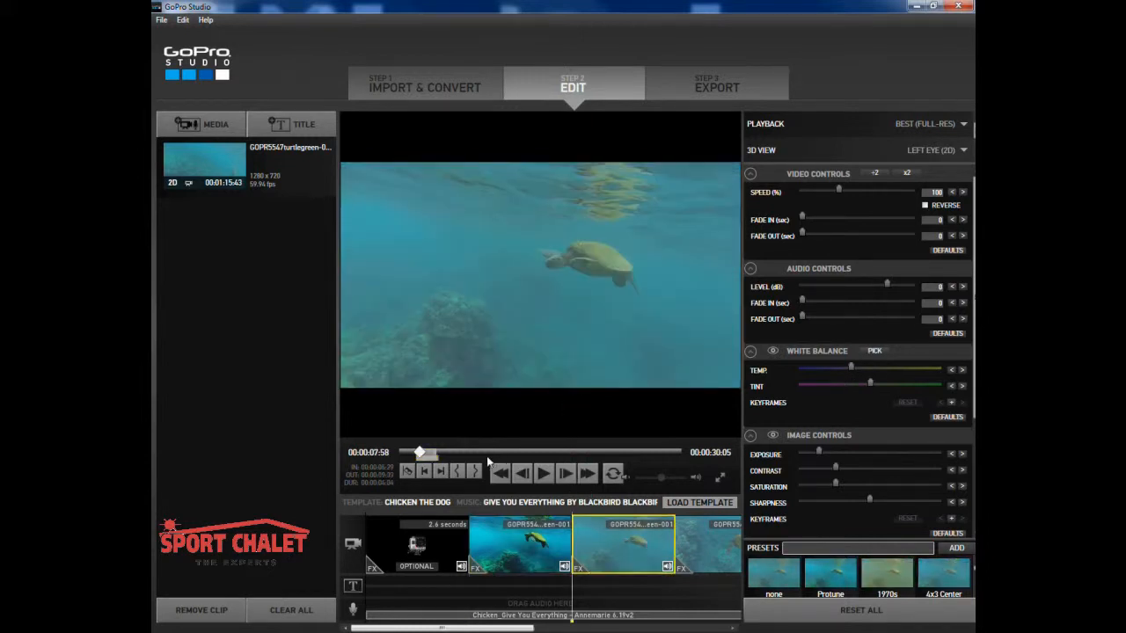
drag(428, 456, 460, 457)
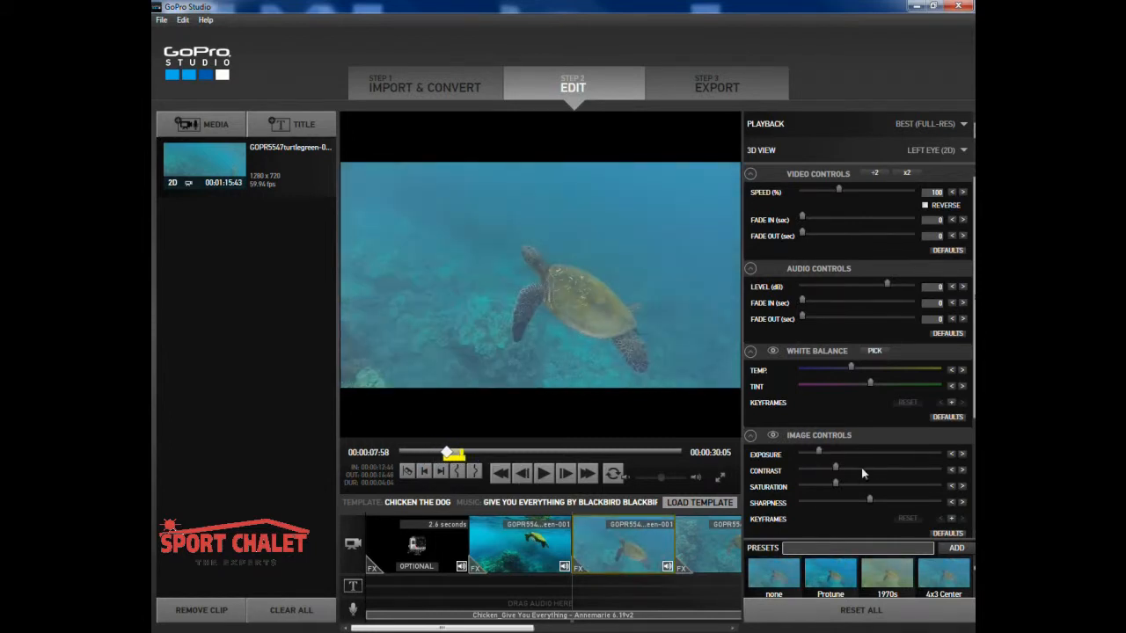
Colour-correct the second turtle clip with more sharpness and contrast, a warmer temperature and a tint shifted towards magenta
drag(870, 500, 894, 500)
drag(836, 468, 853, 468)
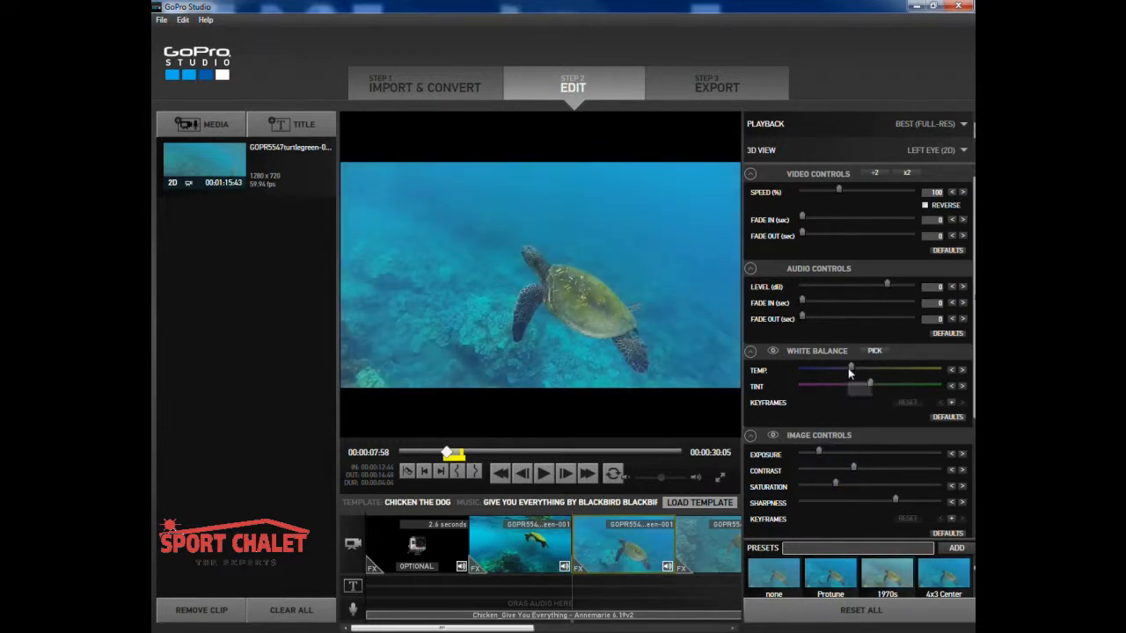
drag(849, 368, 860, 368)
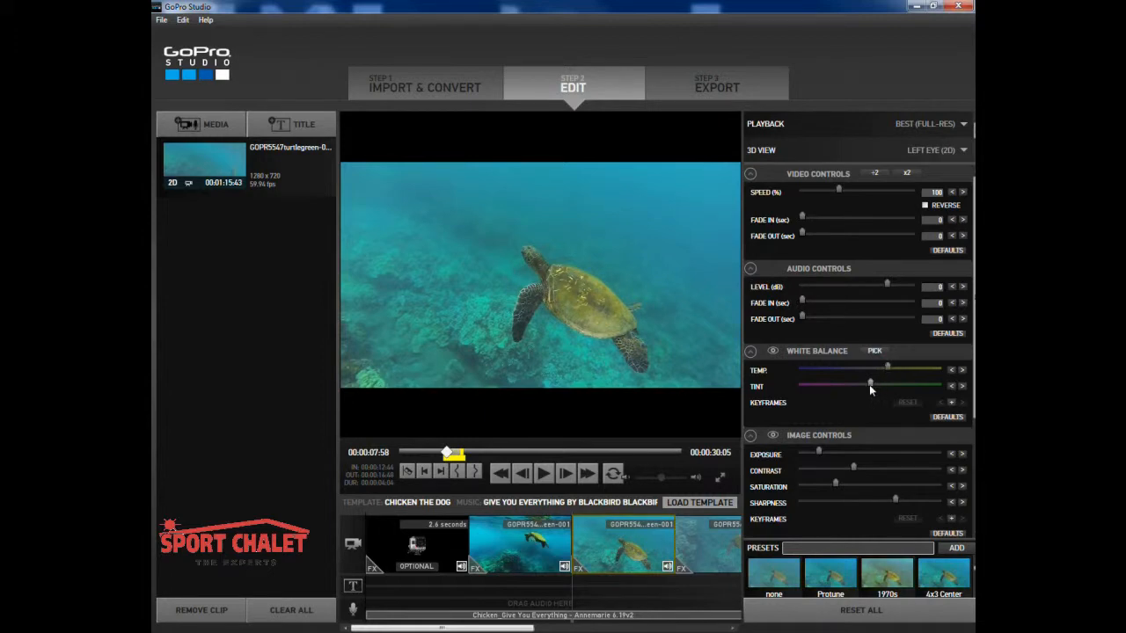
drag(866, 388, 837, 388)
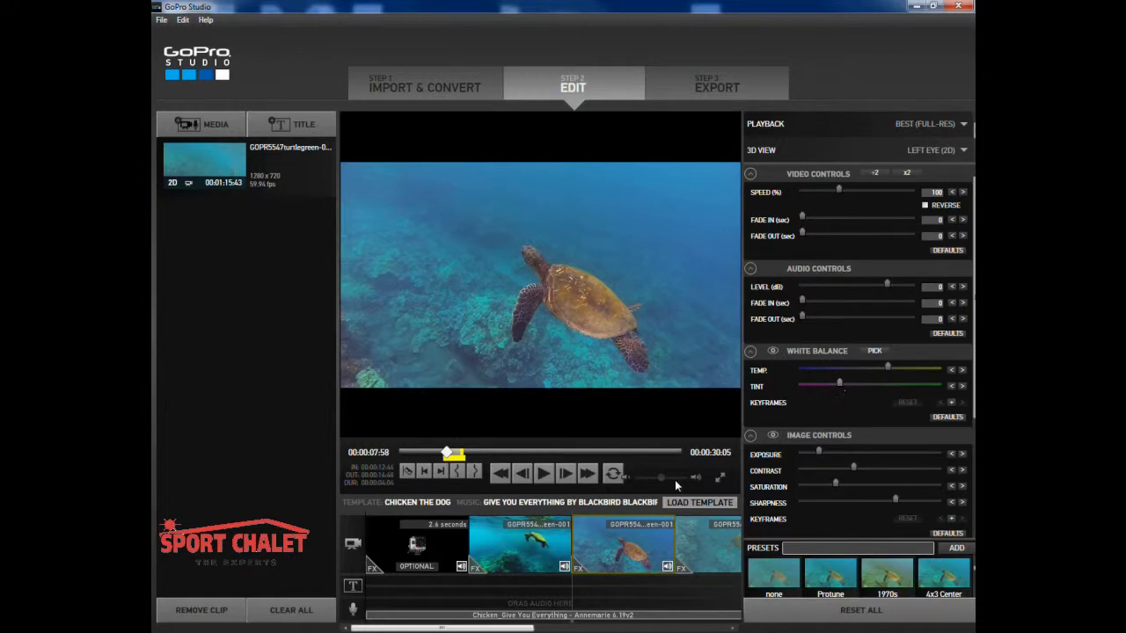
Shift the used range of the third turtle clip on the storyboard to begin about 29 seconds into the footage
click(709, 548)
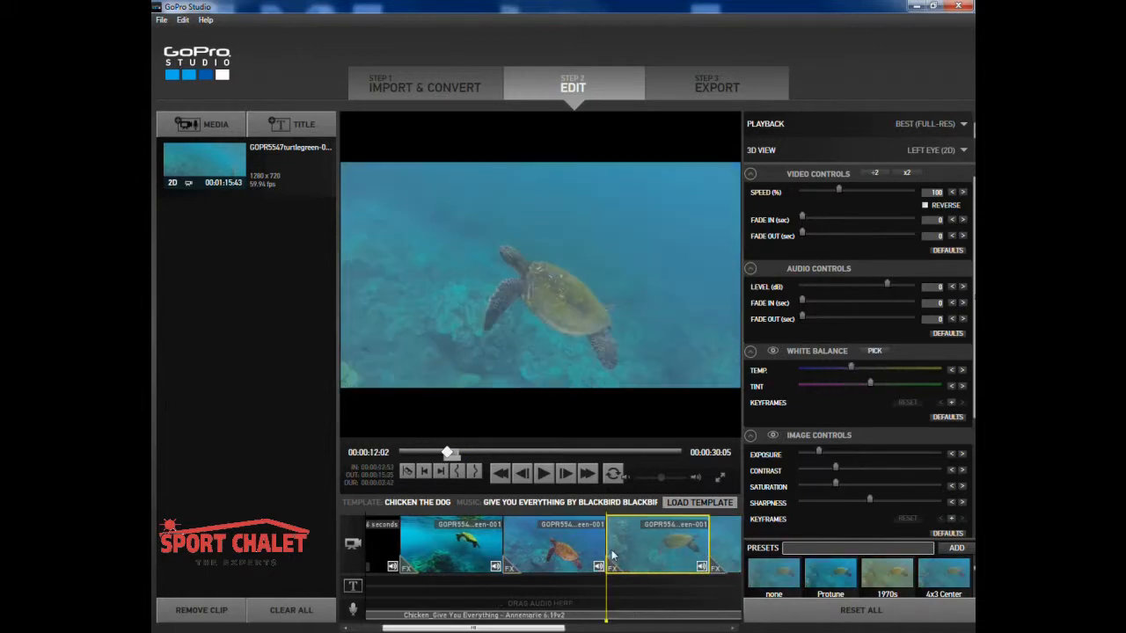
click(582, 546)
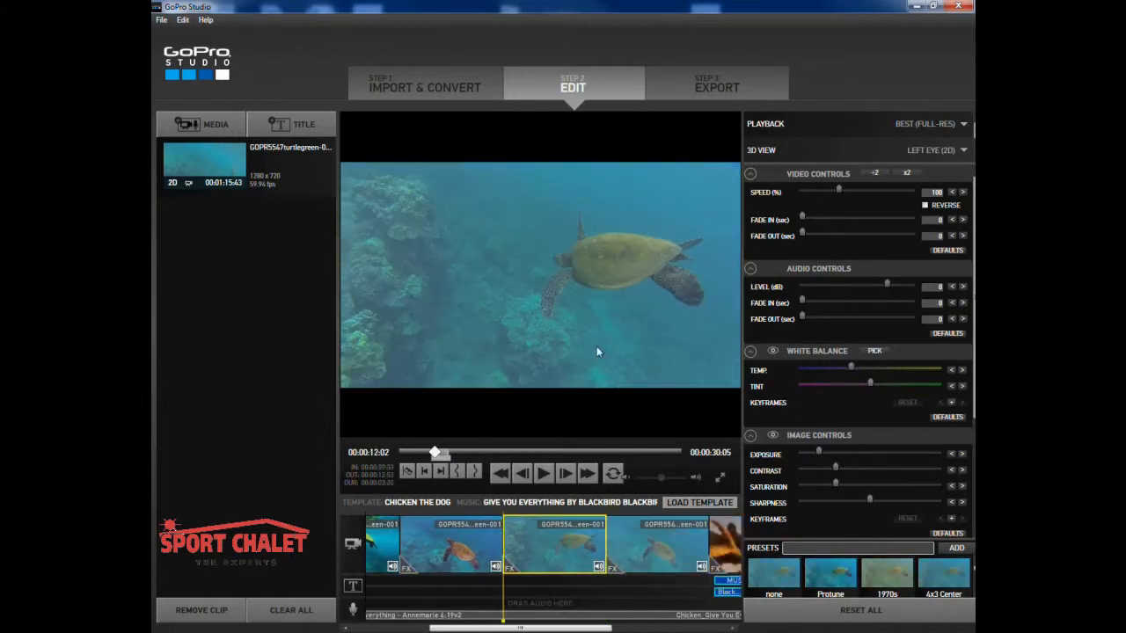
drag(449, 459, 524, 459)
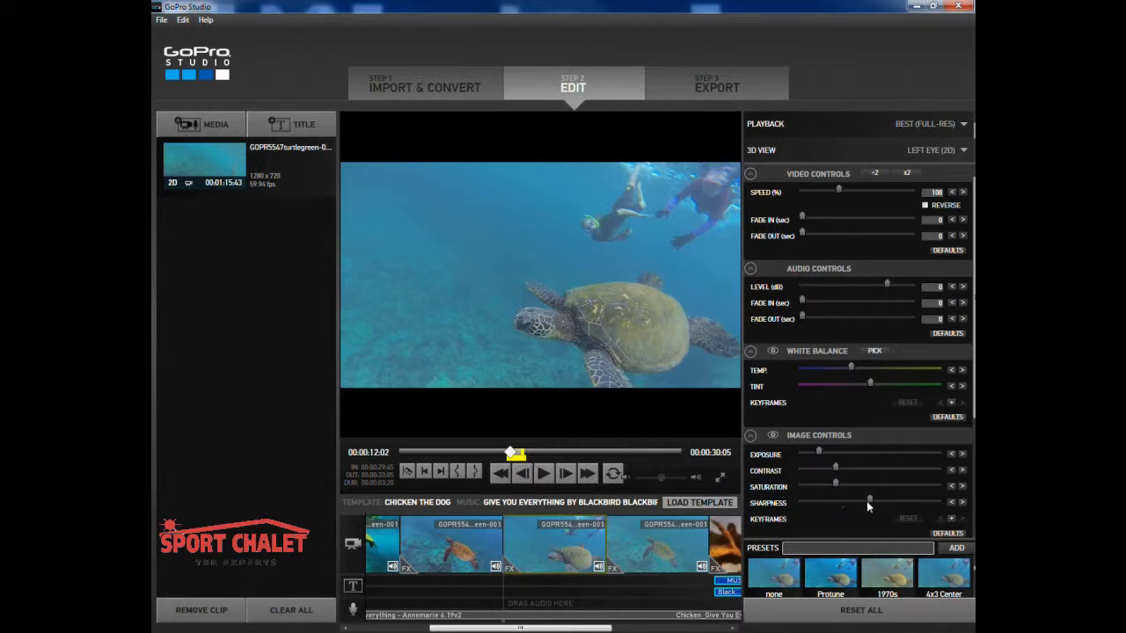
Colour-correct the third turtle clip with more sharpness and contrast, a warmer temperature and a tint shifted towards magenta
drag(868, 502, 889, 498)
drag(836, 467, 864, 468)
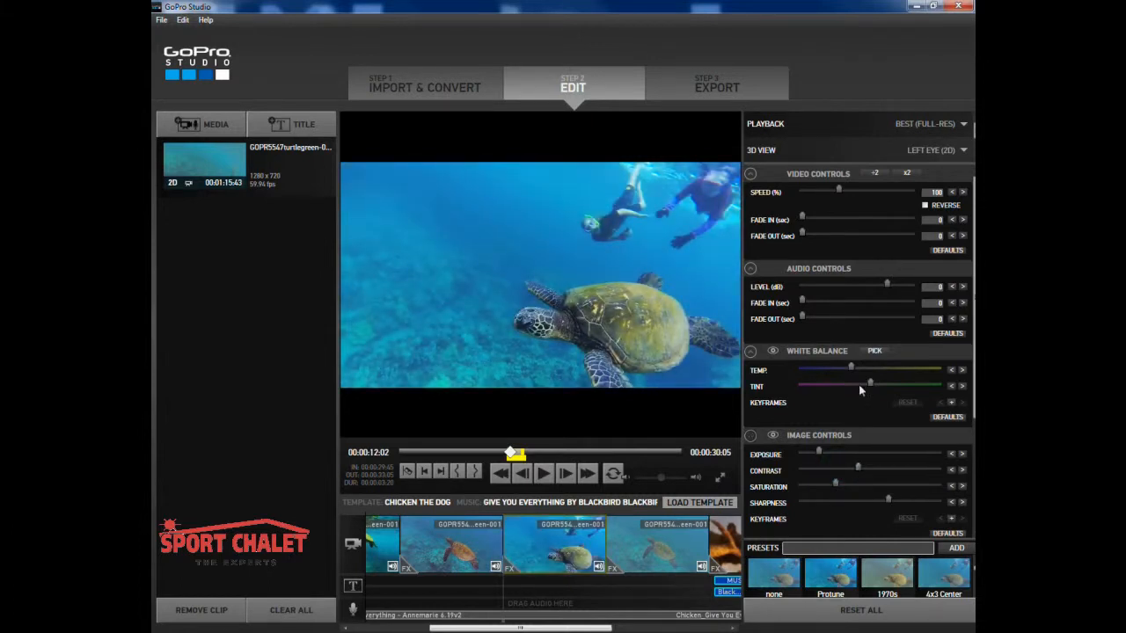
mouse_move(852, 370)
drag(852, 368, 874, 371)
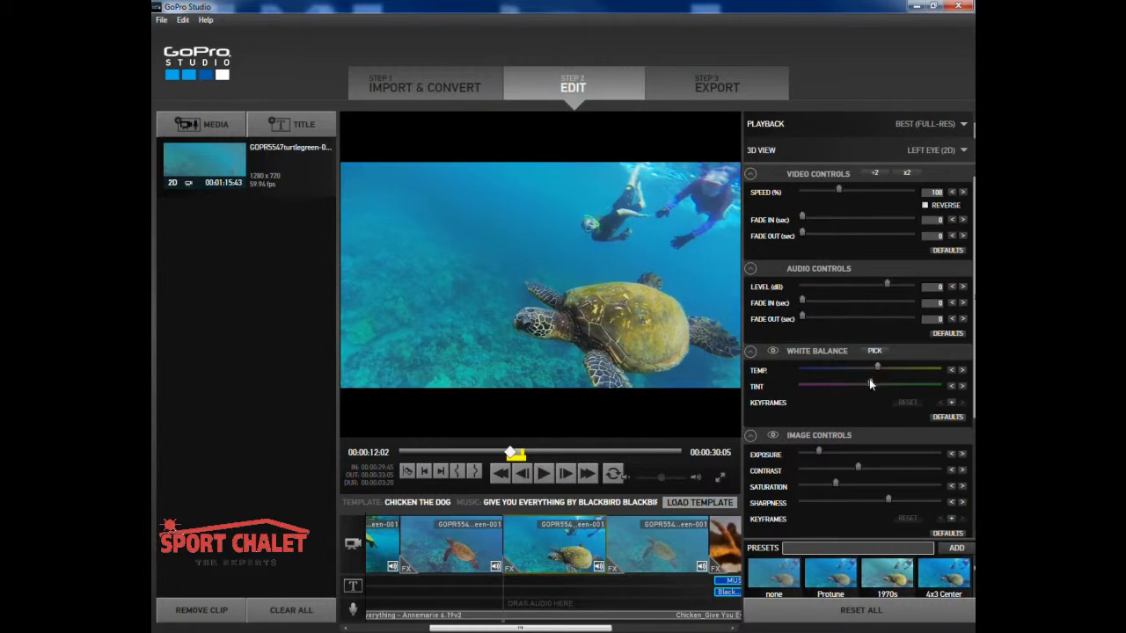
click(870, 381)
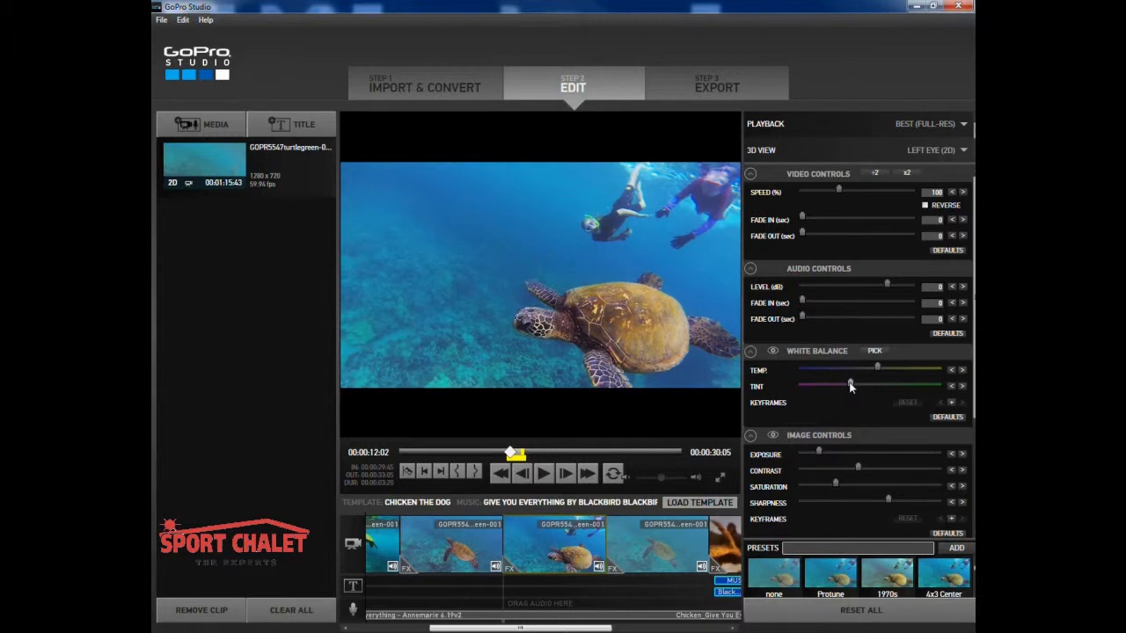
Slow the fourth turtle clip on the storyboard to a speed of 33 percent
click(685, 546)
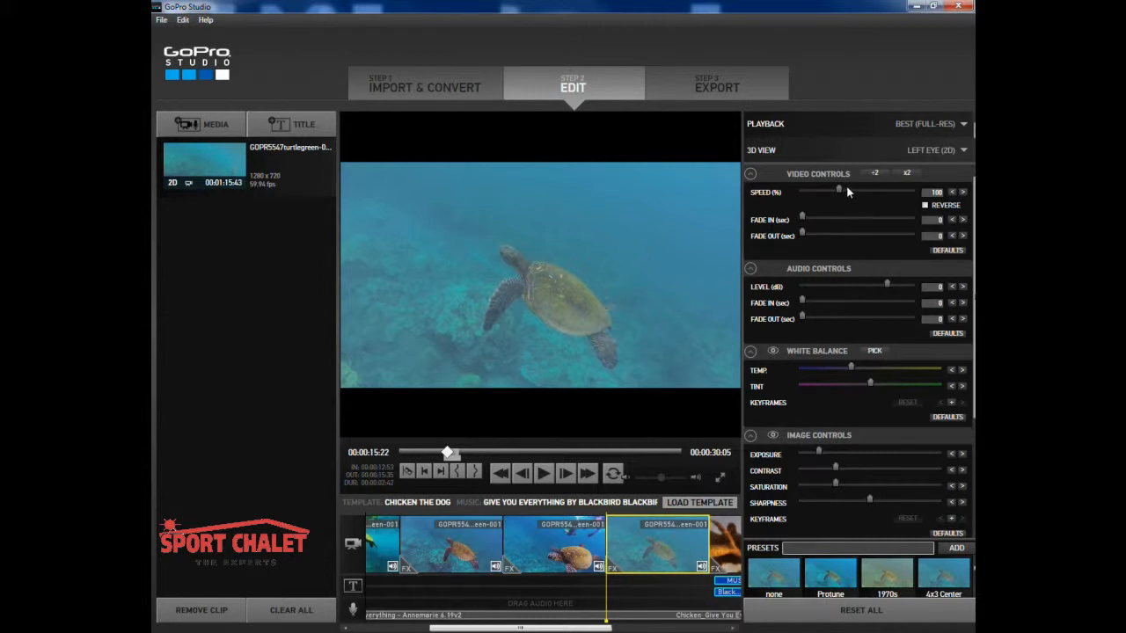
drag(839, 190, 828, 191)
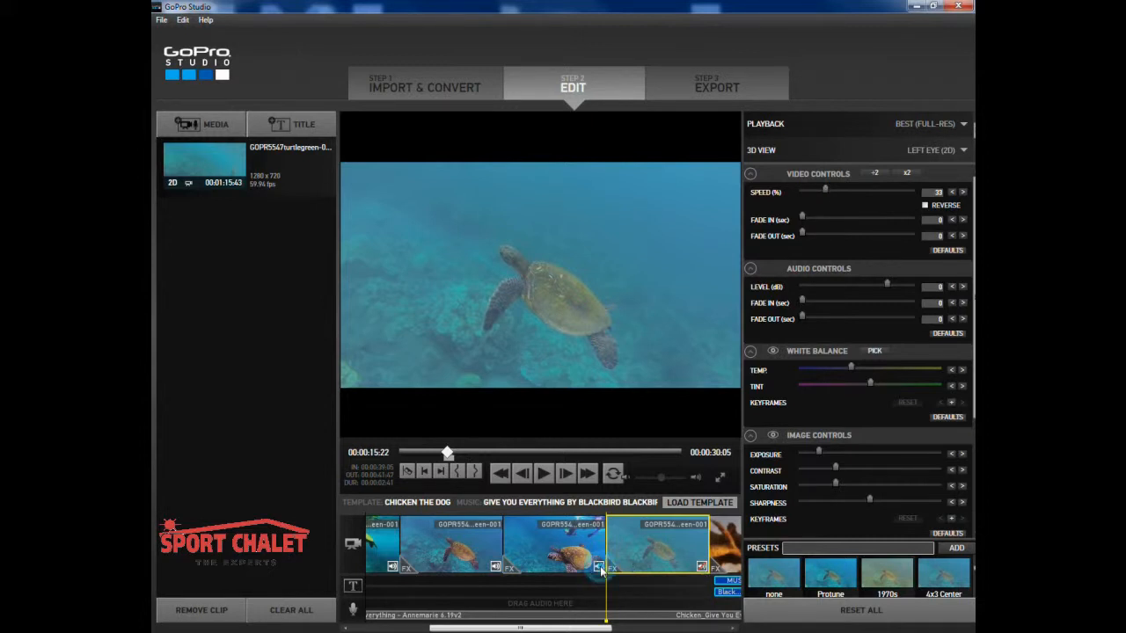
Mute the audio of the first and third turtle clips on the storyboard, toggling the second clip's sound off and on again
click(494, 569)
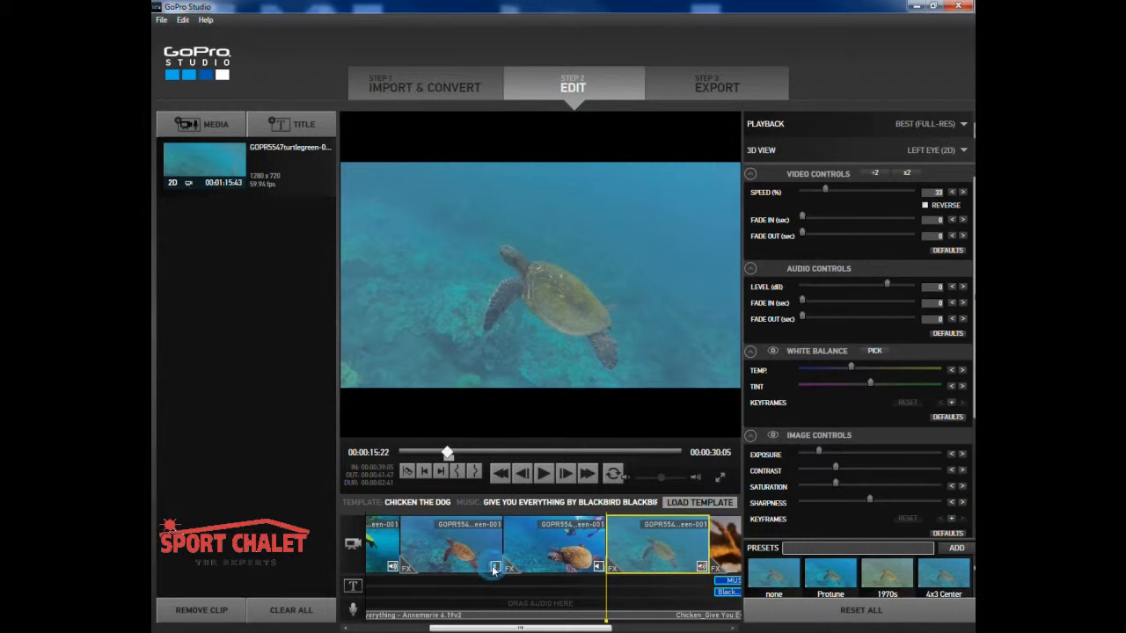
click(389, 569)
click(494, 569)
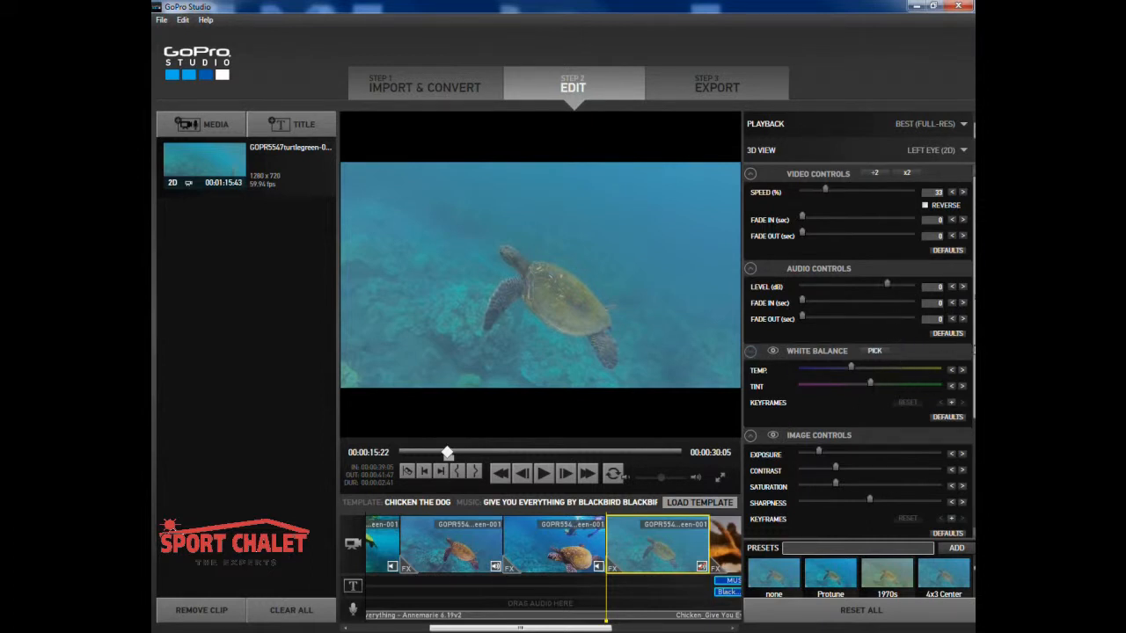
Lower the exposure and saturation of the fourth turtle clip slightly
scroll(972, 352, down, 4)
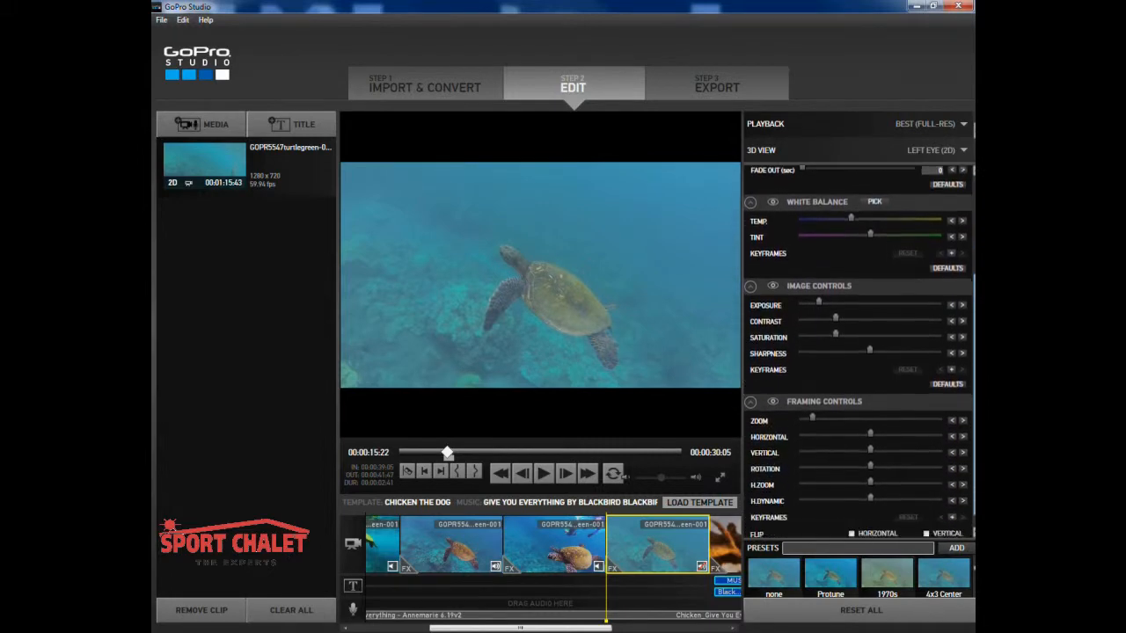
mouse_move(819, 288)
mouse_down()
mouse_move(881, 292)
mouse_move(806, 291)
mouse_move(816, 289)
mouse_up()
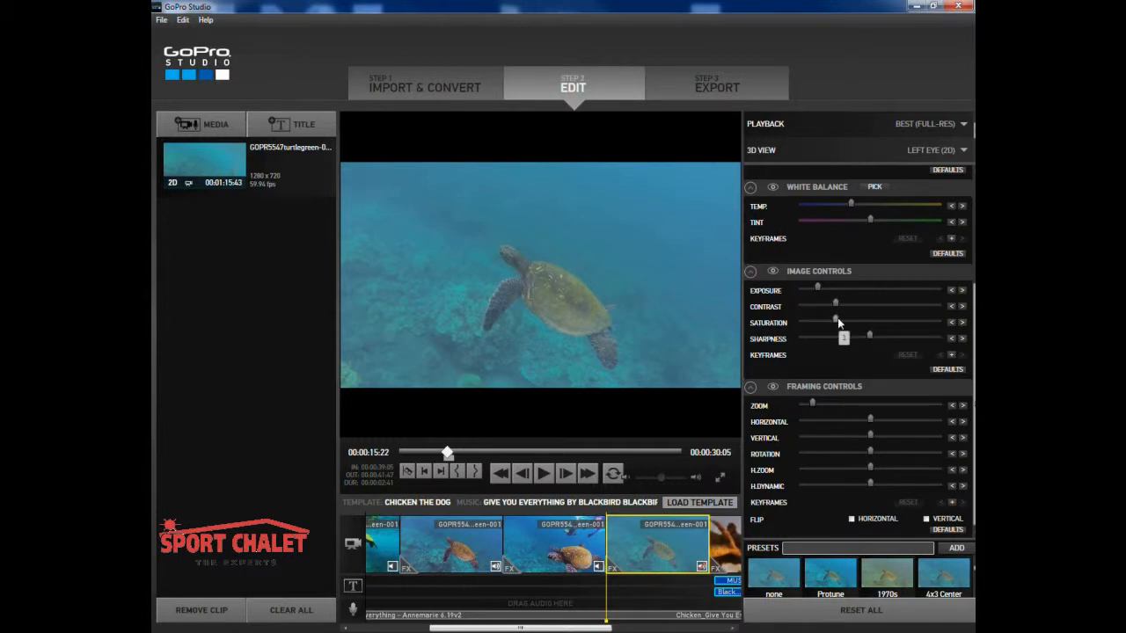
mouse_move(836, 319)
mouse_down()
mouse_move(864, 317)
mouse_move(835, 323)
mouse_up()
Reframe the fourth turtle clip by zooming in and adjusting its vertical position, rotation, H.Zoom and H.Dynamic, and try the horizontal and vertical flips
drag(814, 404, 867, 468)
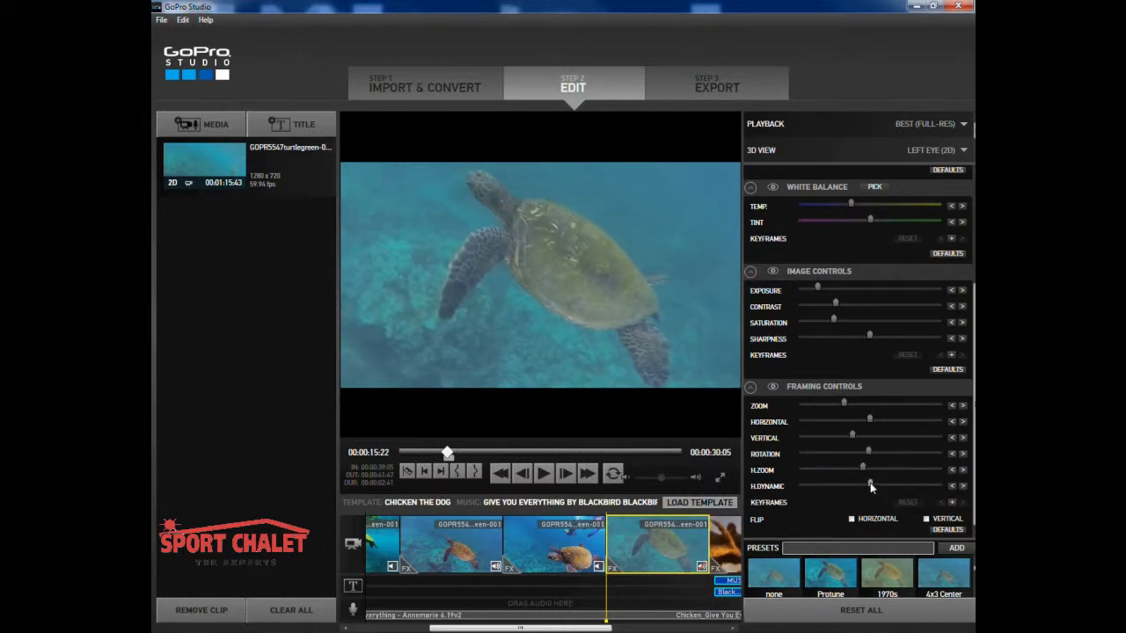
mouse_move(871, 487)
mouse_down()
mouse_move(837, 485)
mouse_move(858, 485)
mouse_up()
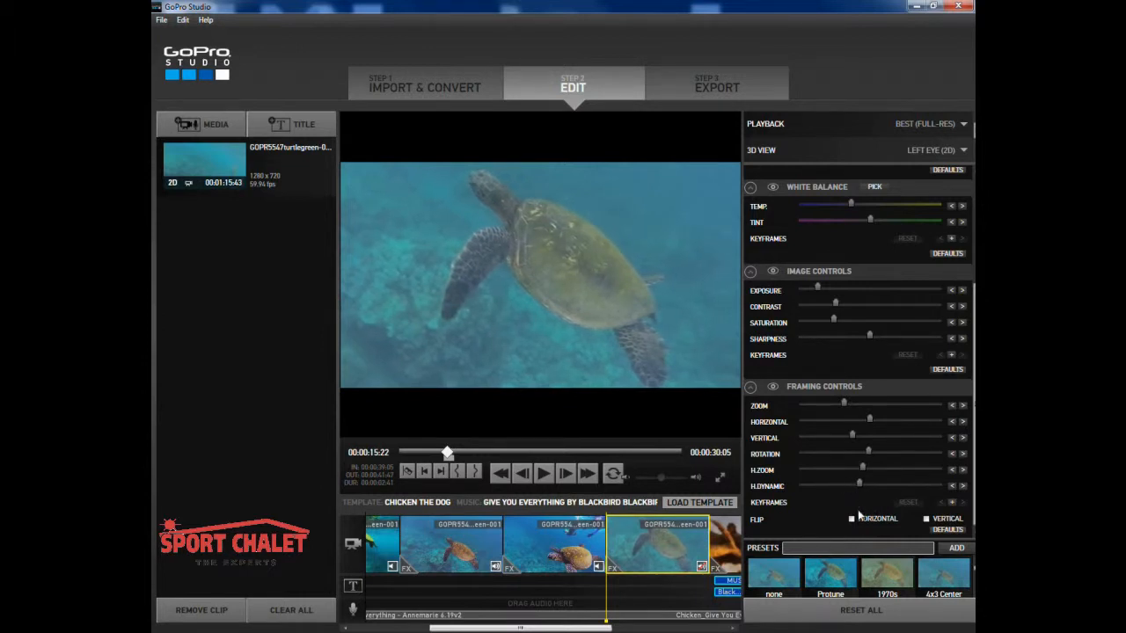
click(852, 519)
click(926, 519)
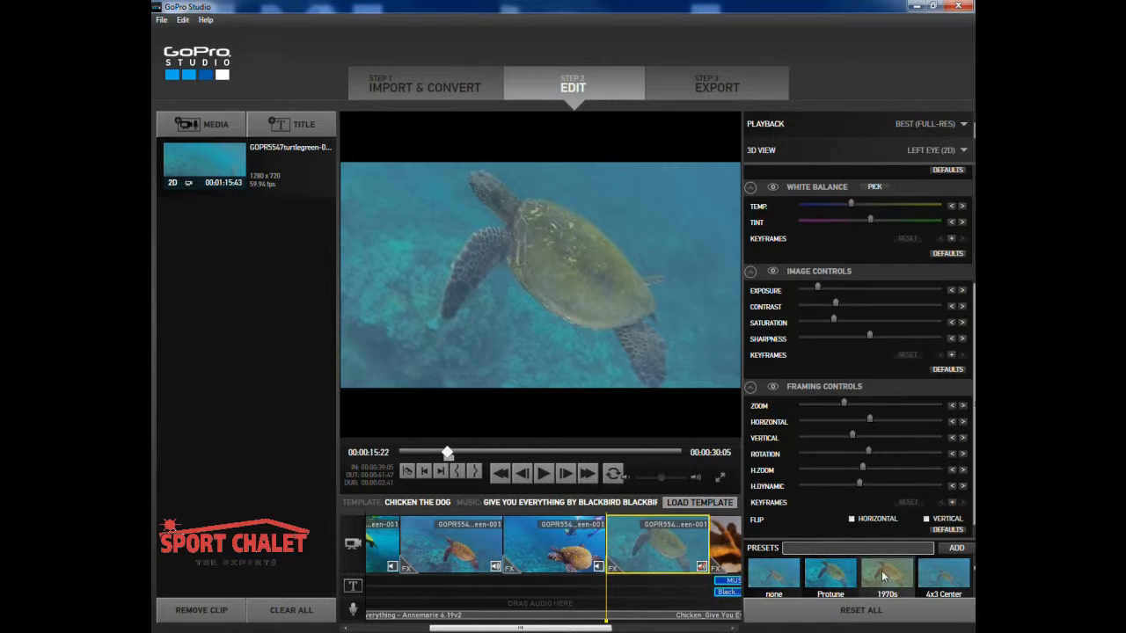
Apply the Protune preset to the fourth turtle clip and browse the remaining presets
click(831, 574)
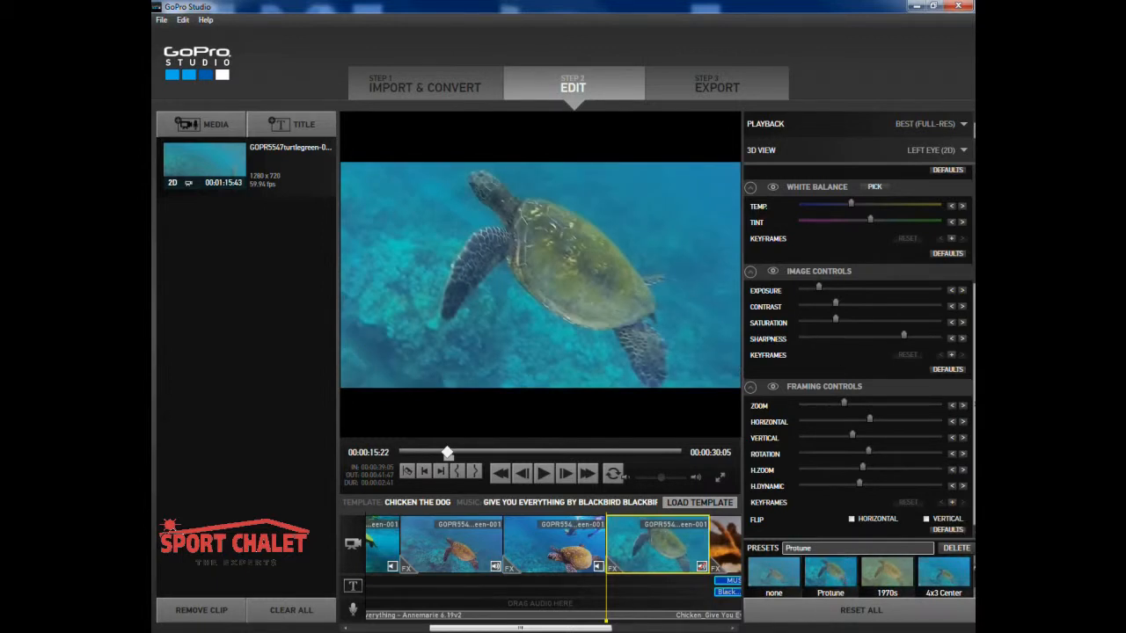
scroll(859, 573, down, 2)
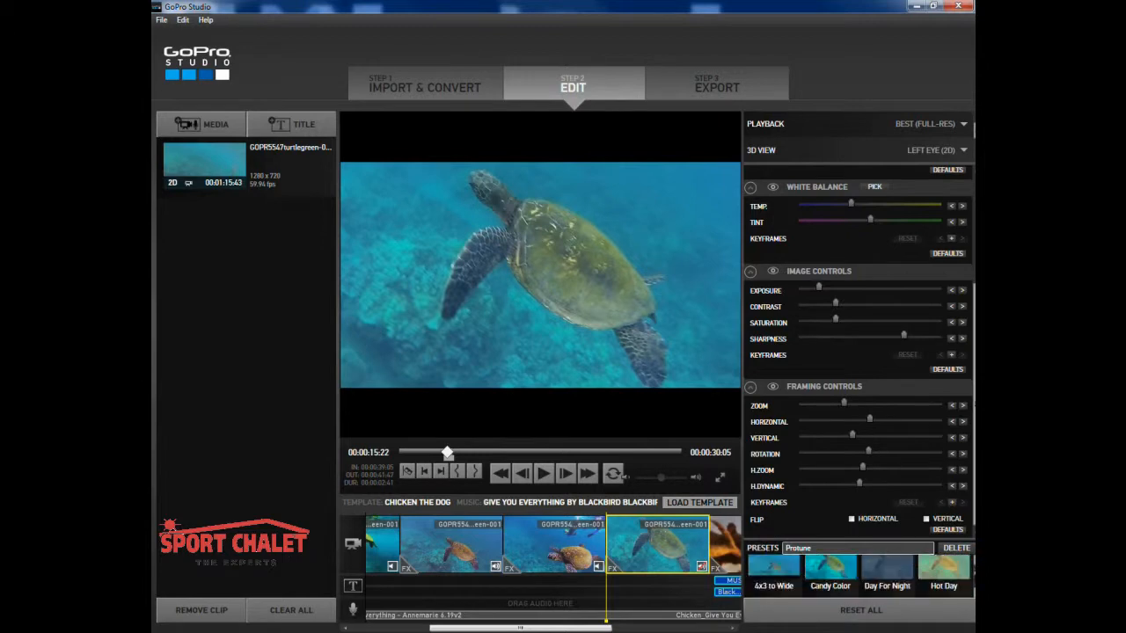
scroll(859, 574, down, 2)
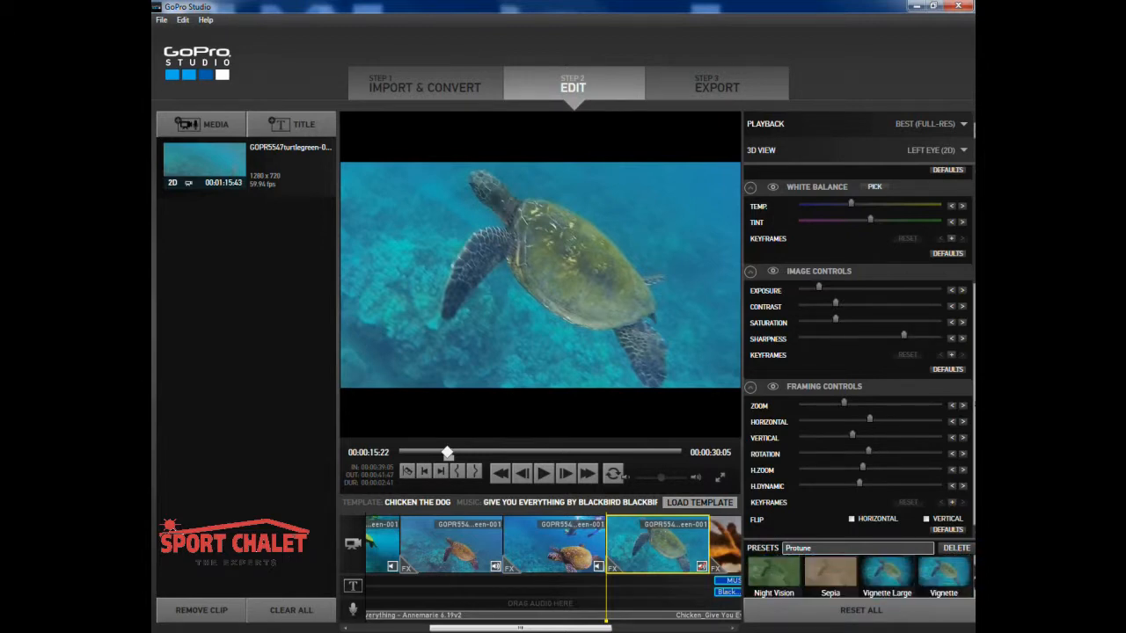
scroll(858, 573, down, 2)
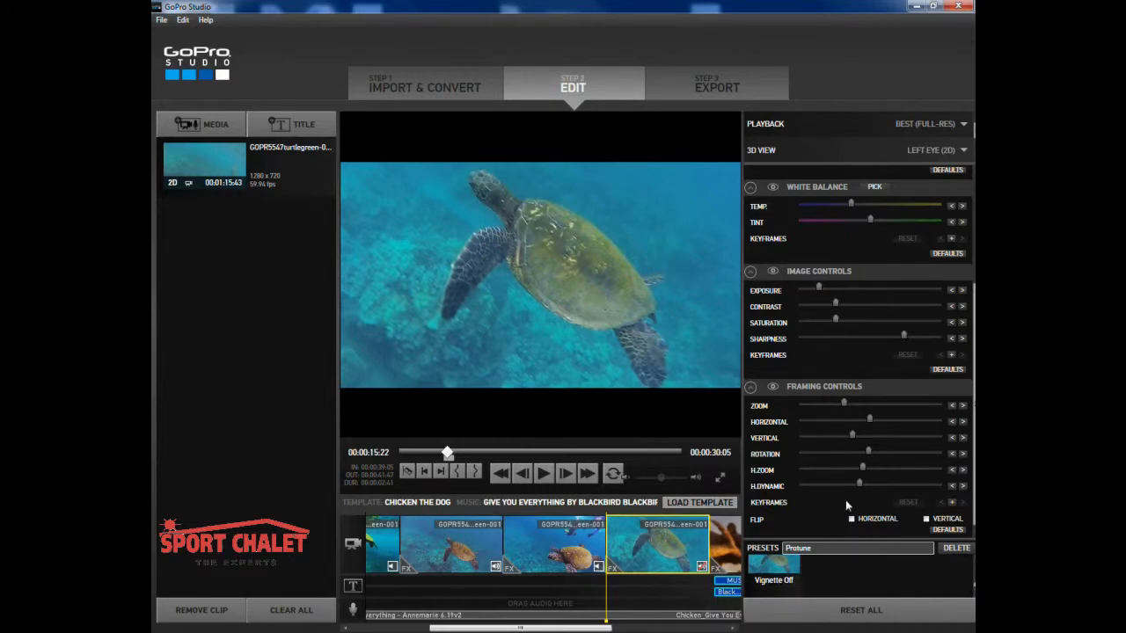
Reset all adjustments on the fourth turtle clip
click(894, 612)
click(561, 367)
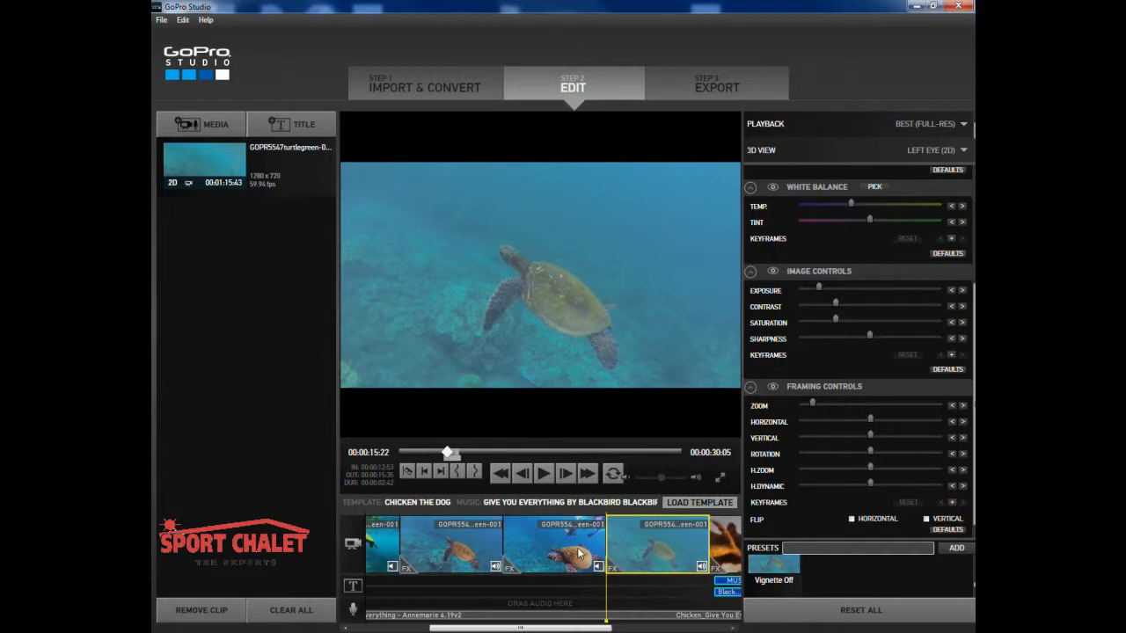
Play the edit from the opening GoPro sequence and pause it during the first turtle clip
click(644, 618)
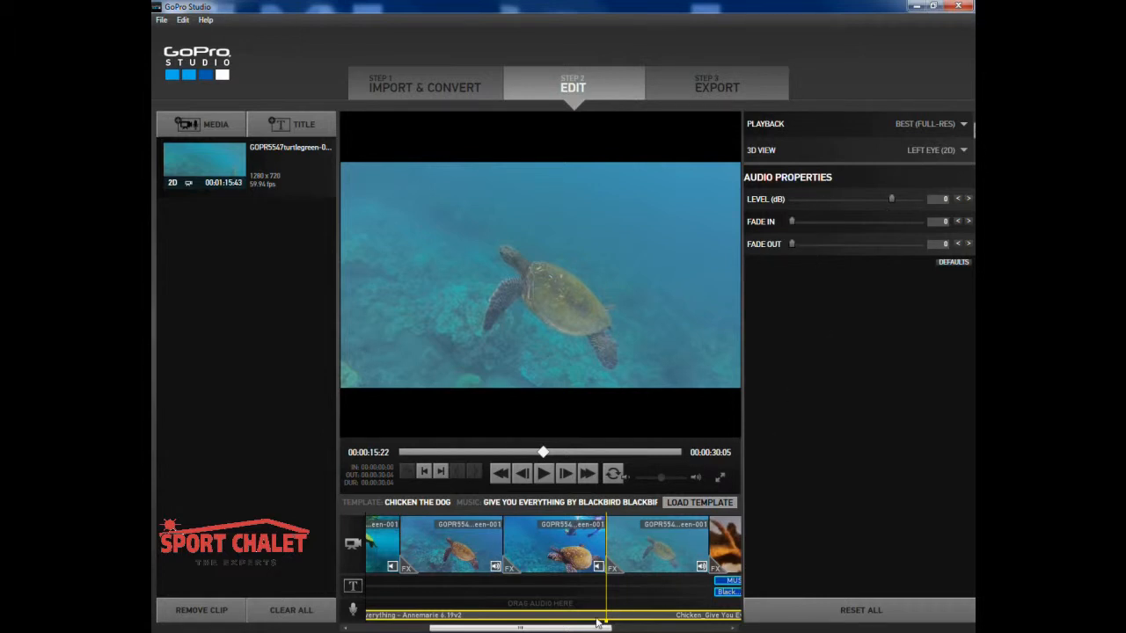
drag(608, 625, 383, 623)
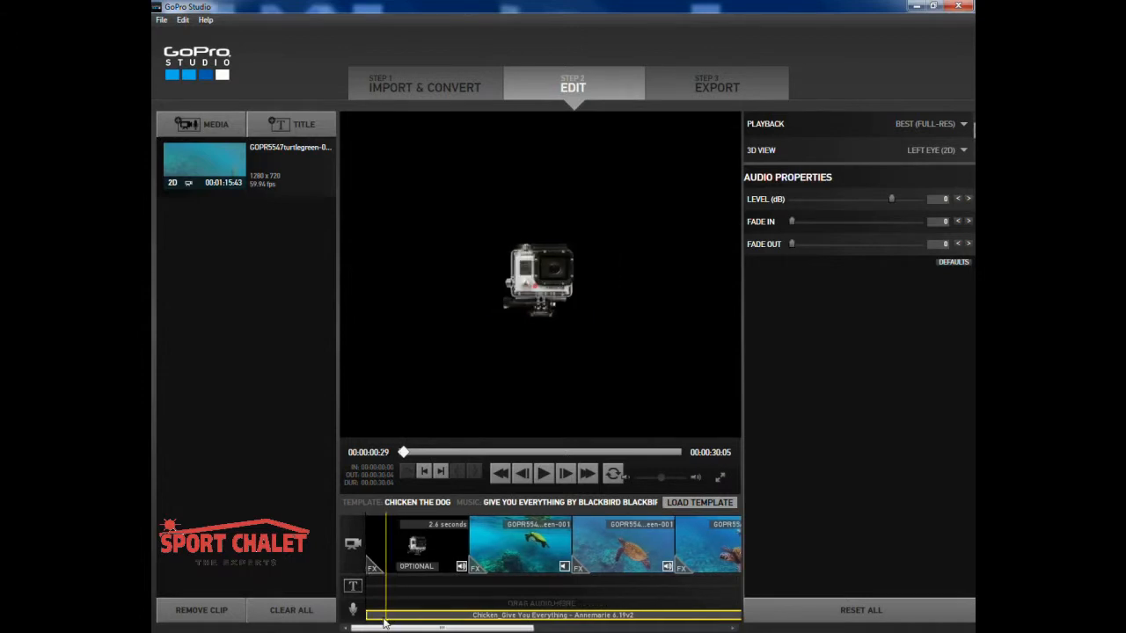
click(543, 475)
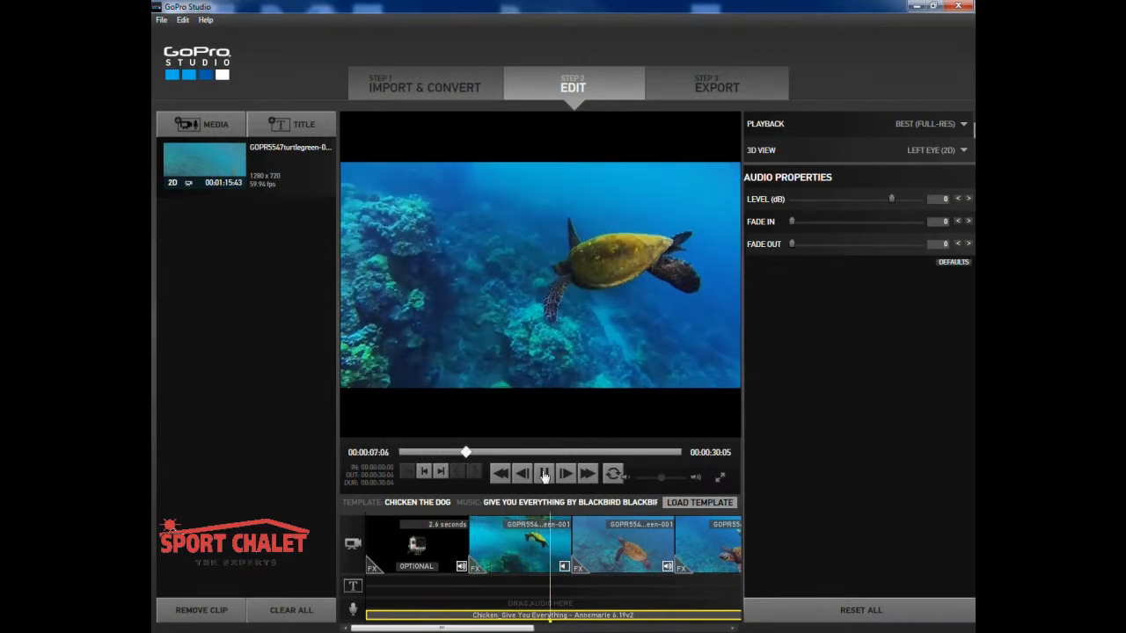
key(space)
Set the playback quality to Default (Half-Res) and return the playhead to the opening GoPro sequence
click(959, 125)
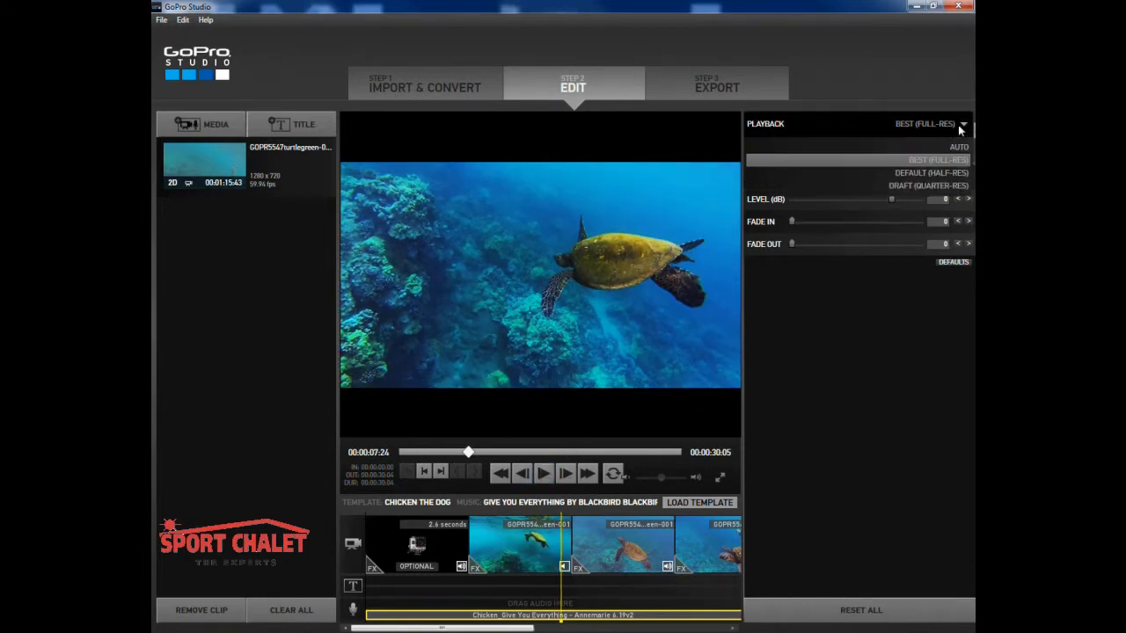
click(940, 180)
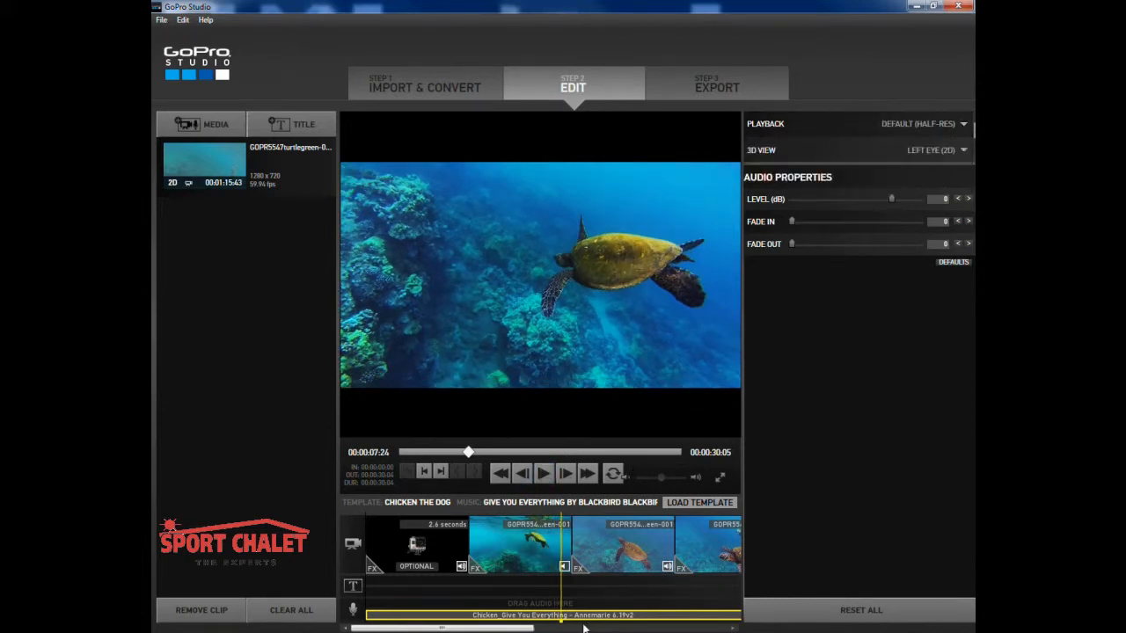
drag(562, 626, 425, 618)
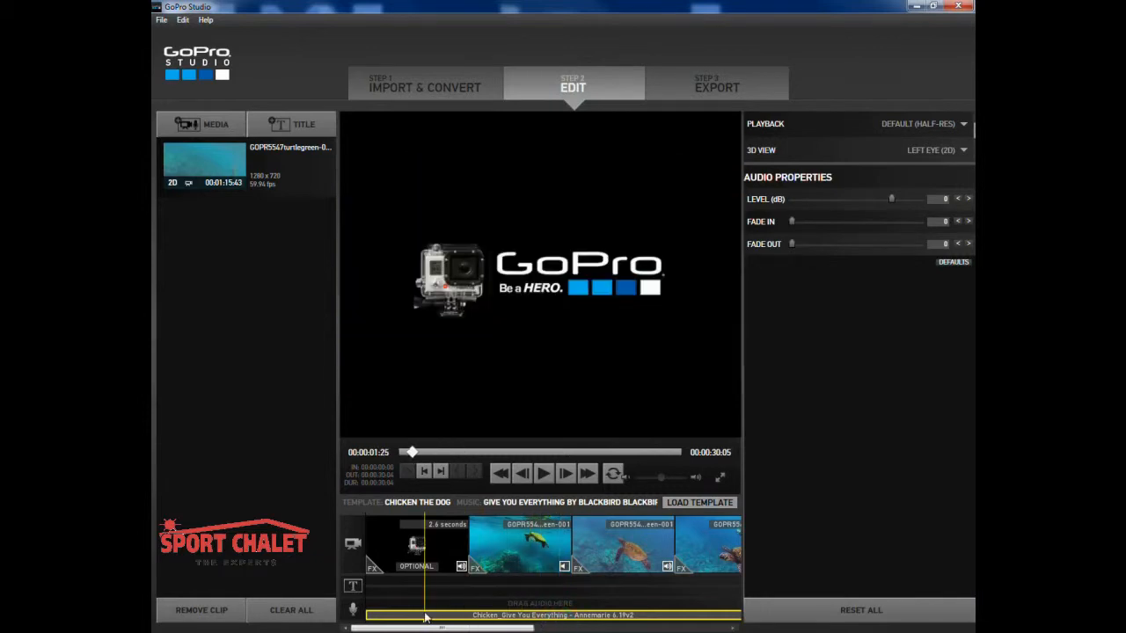
Play the edit from the opening GoPro sequence and pause it when the dog clip appears
click(545, 475)
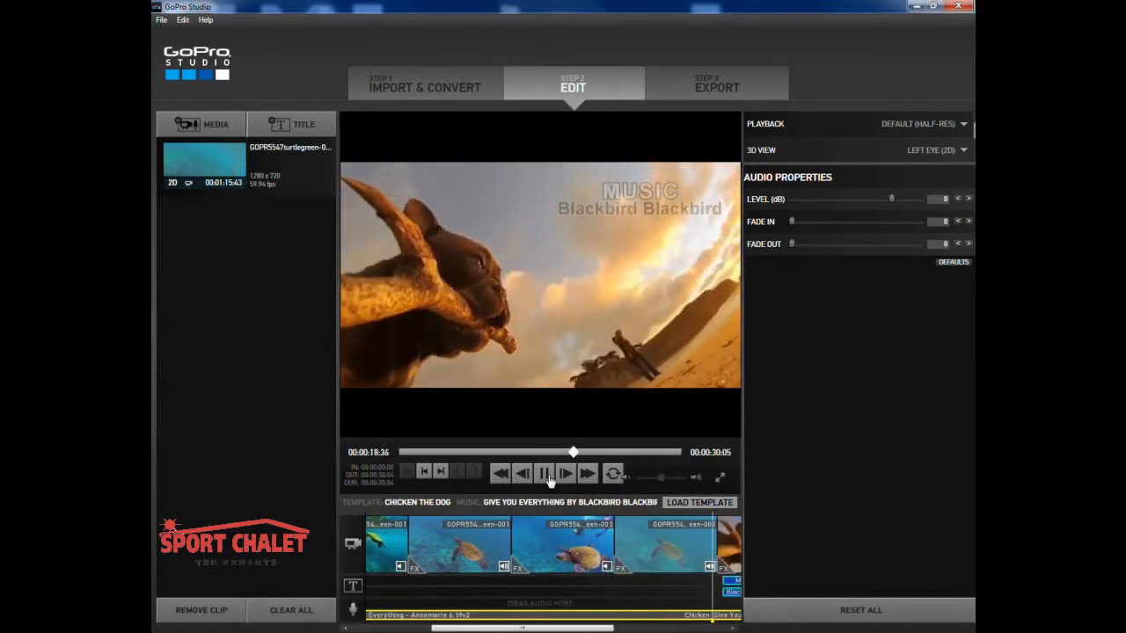
click(546, 474)
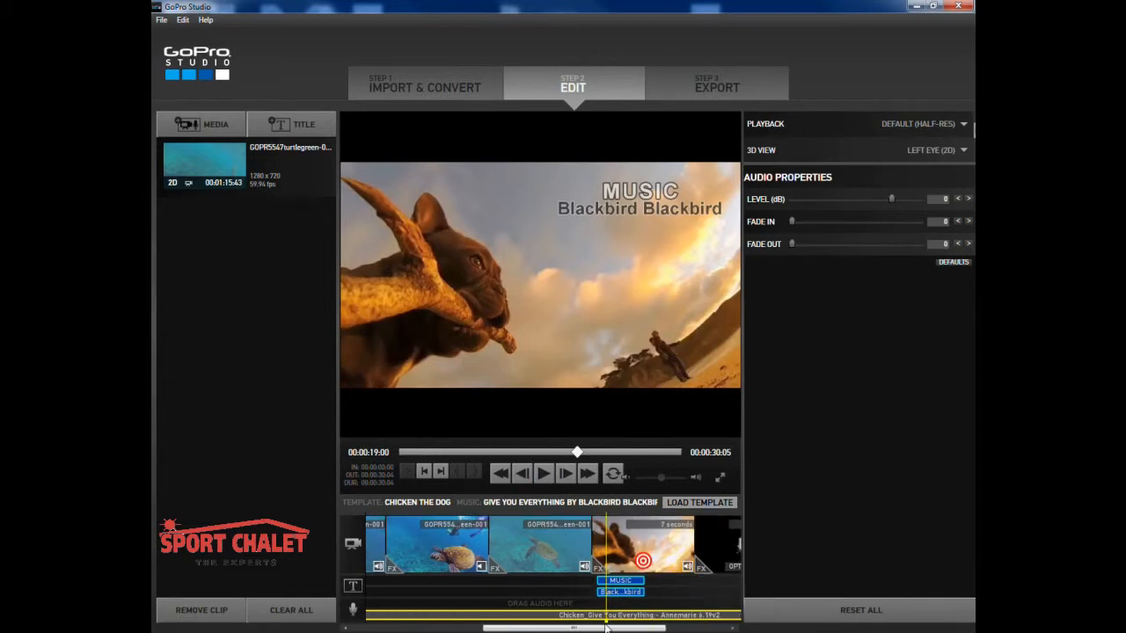
click(607, 620)
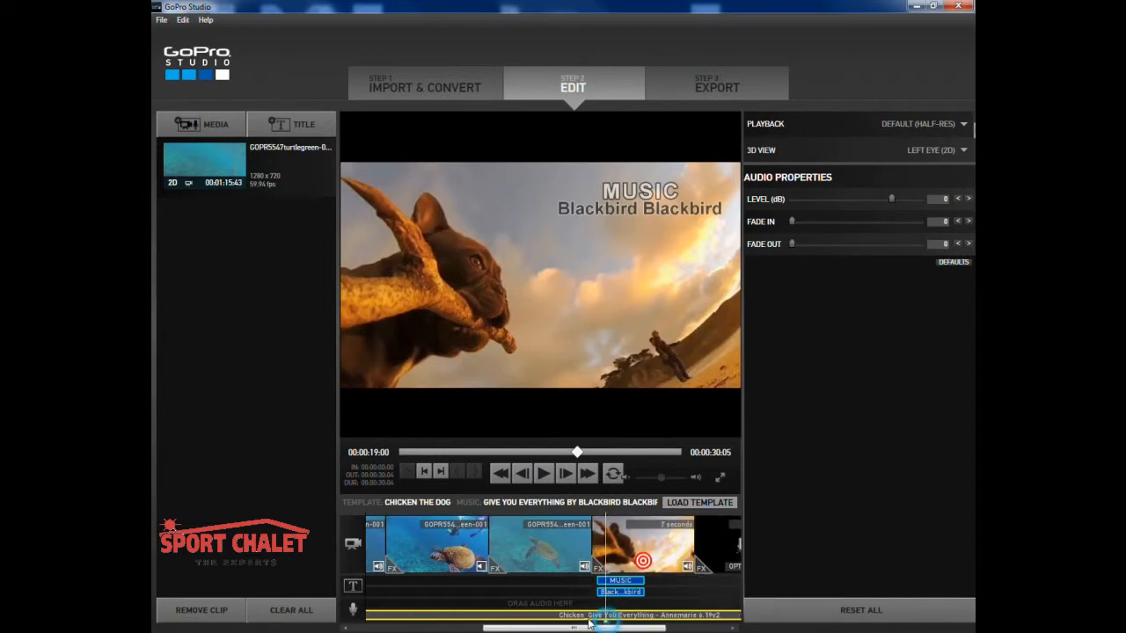
Slow the fourth turtle clip, just before the dog clip, to a speed of 21%
click(546, 540)
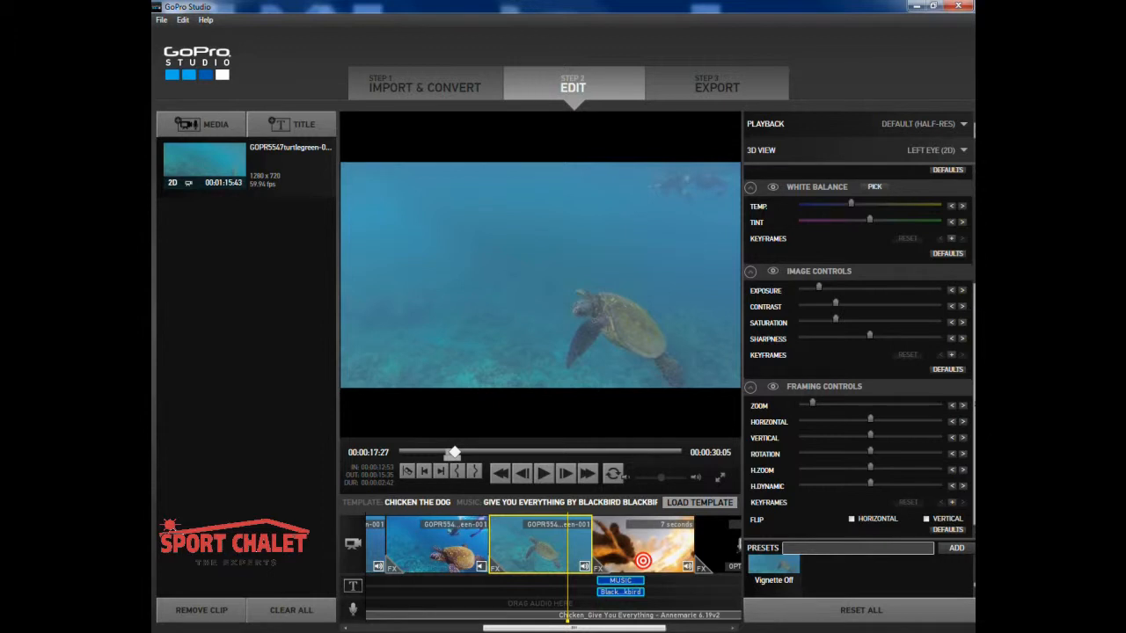
scroll(857, 352, up, 5)
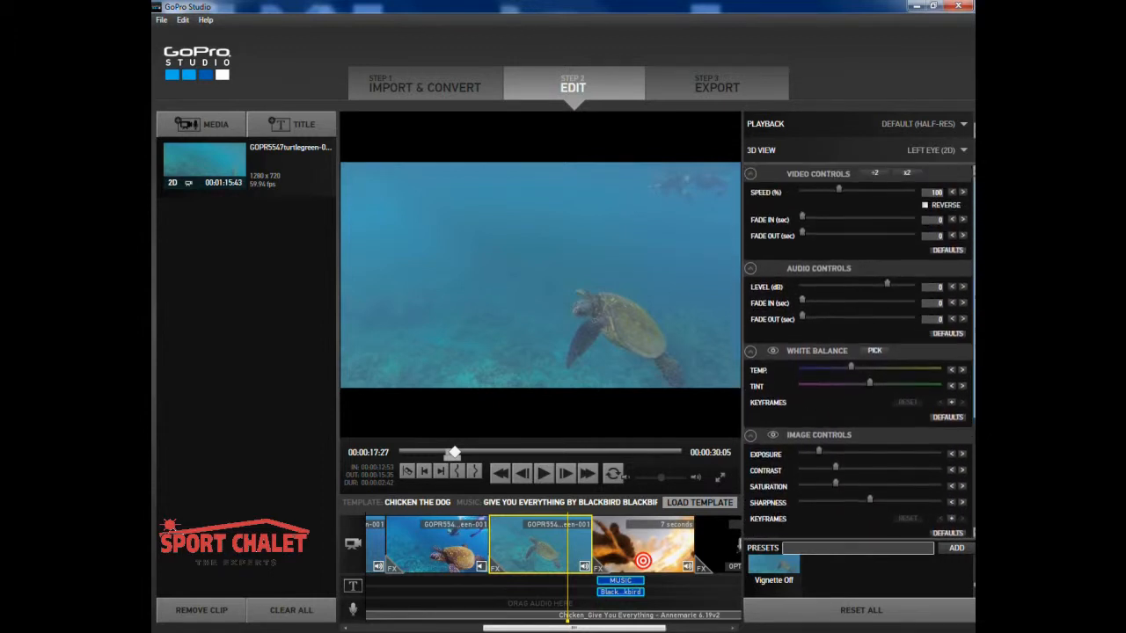
drag(840, 190, 822, 190)
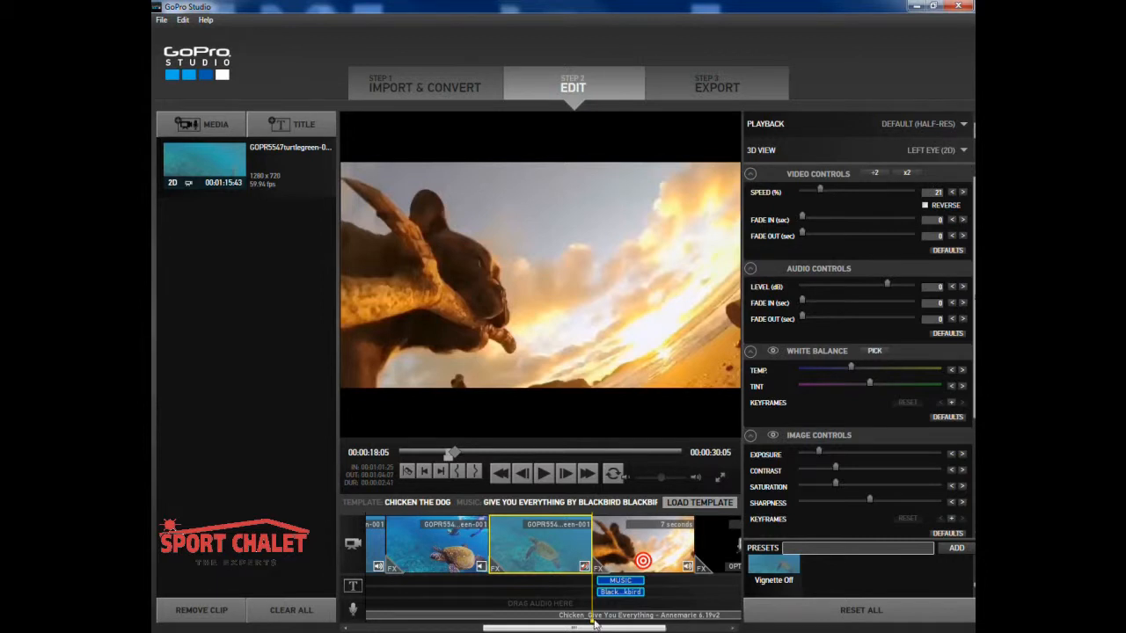
Play the slowed fourth turtle clip from its start twice to check its motion
drag(592, 625, 507, 616)
click(544, 473)
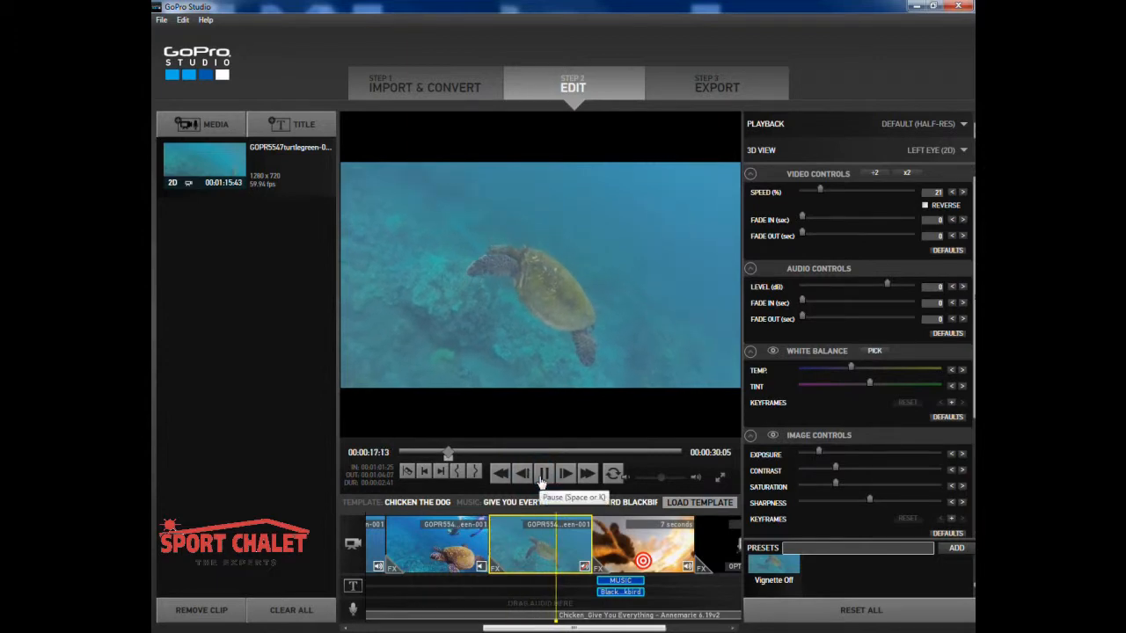
click(541, 475)
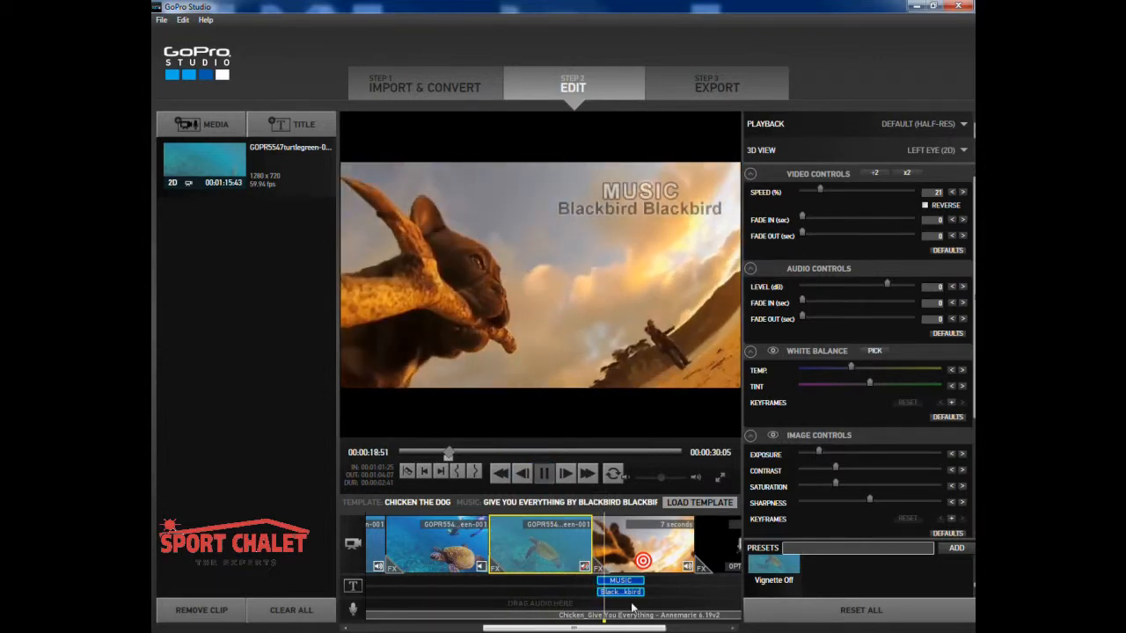
drag(598, 621, 490, 621)
click(542, 475)
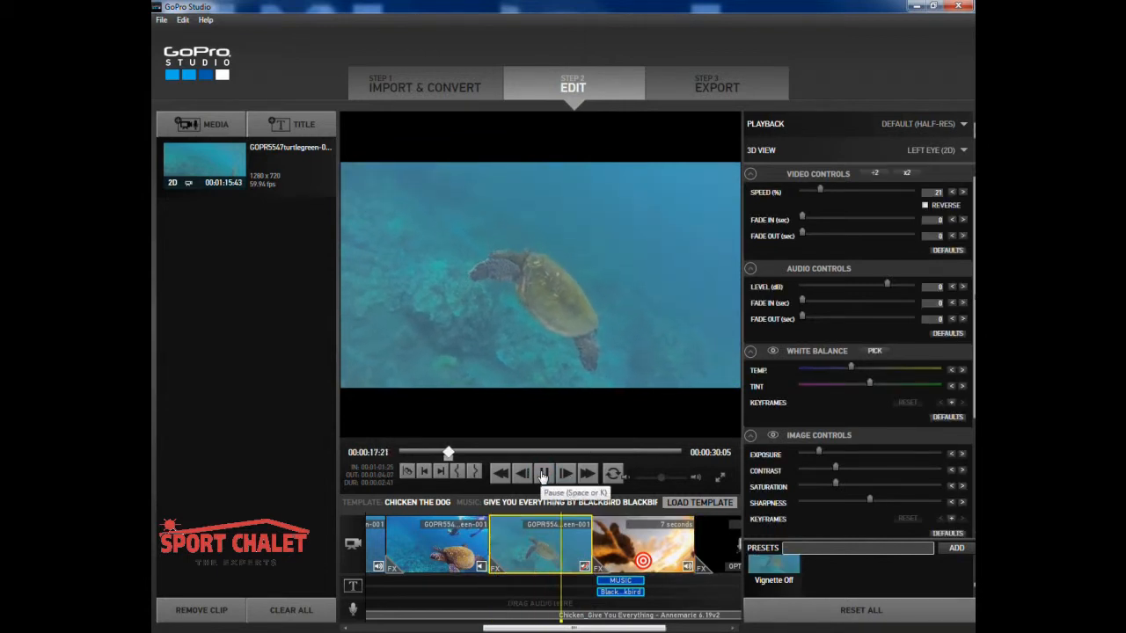
click(543, 475)
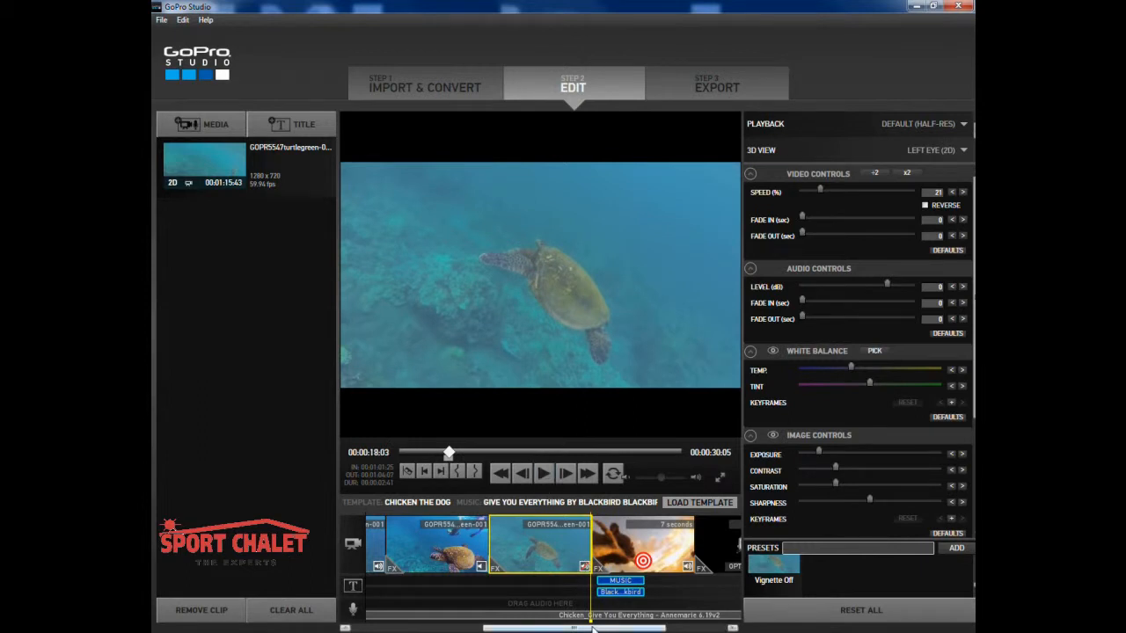
Raise the fourth turtle clip's sharpness and contrast, warm its temperature towards yellow and shift its tint towards magenta
drag(591, 621, 564, 621)
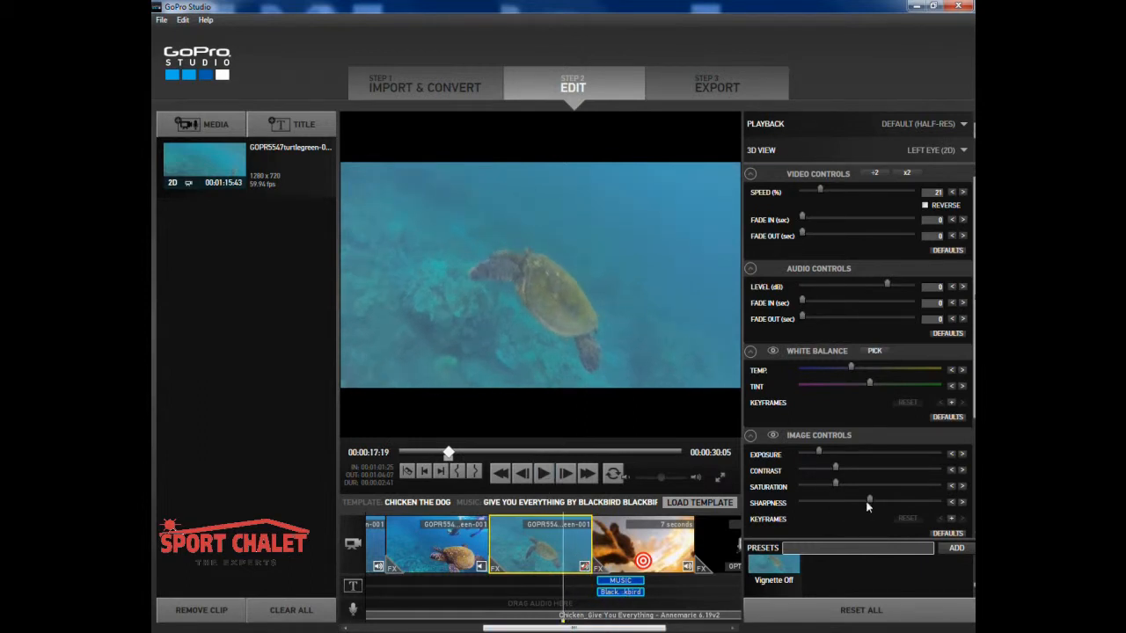
drag(870, 501, 895, 503)
drag(837, 468, 864, 471)
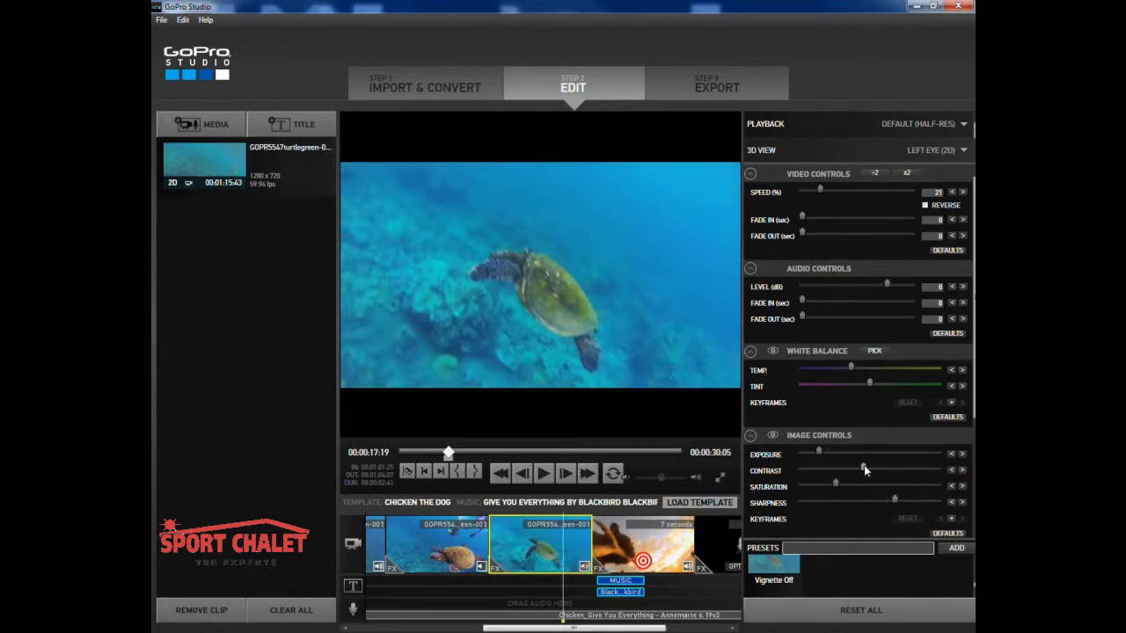
mouse_move(854, 372)
mouse_down()
mouse_move(866, 366)
mouse_move(868, 380)
mouse_move(847, 385)
mouse_up()
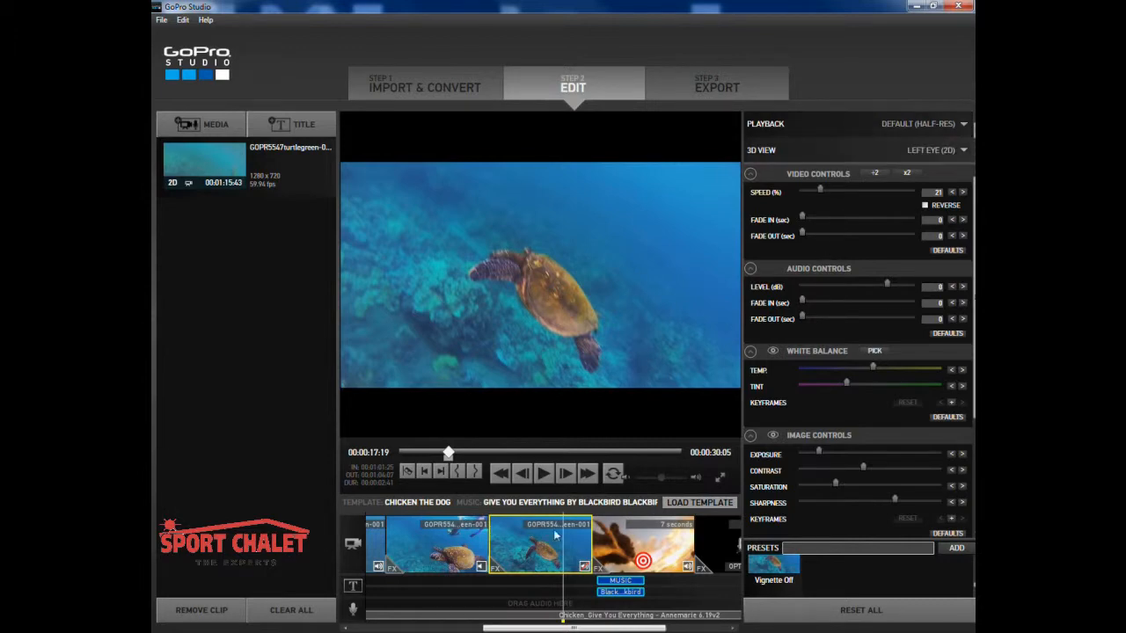
Play the colour-corrected fourth turtle clip from its start into the dog clip, then move the playhead back into it
drag(563, 619, 492, 619)
click(545, 476)
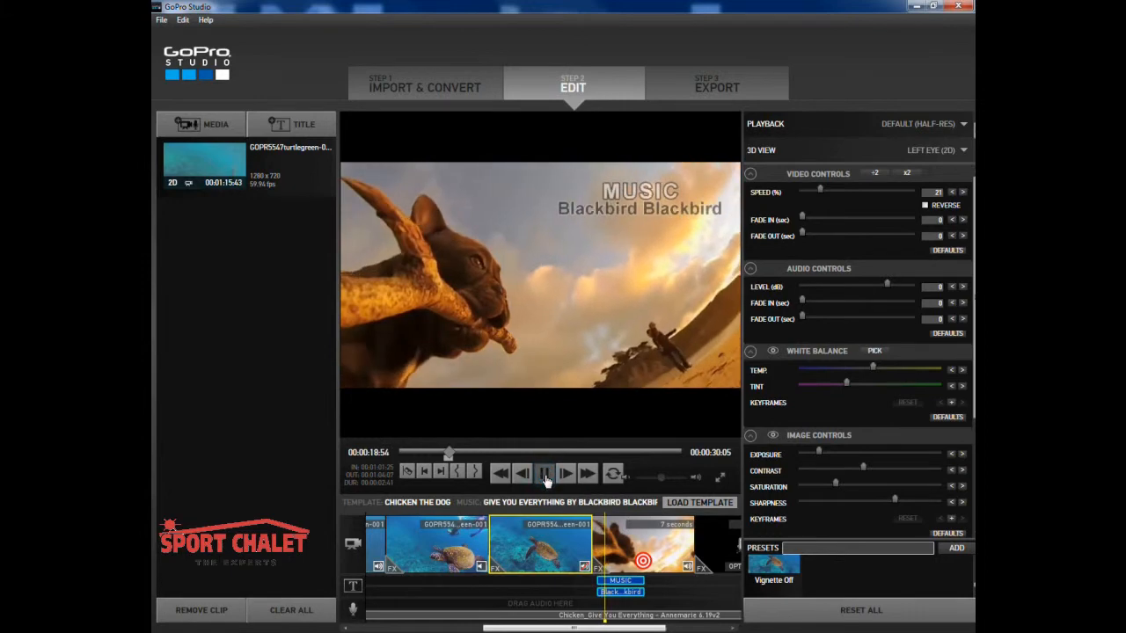
click(671, 545)
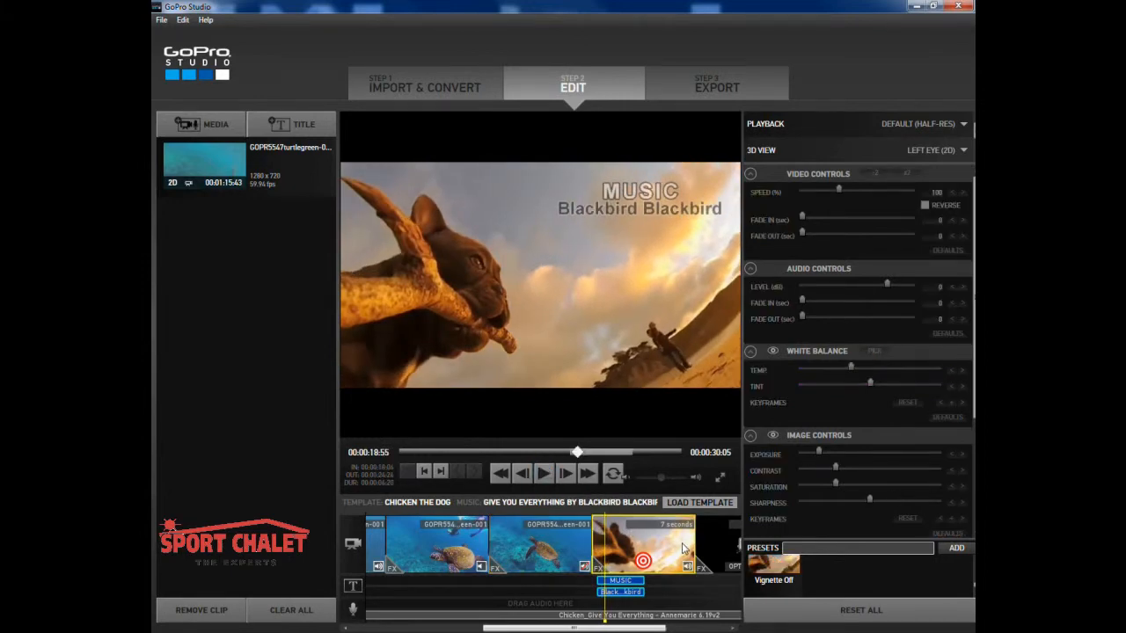
drag(603, 621, 574, 621)
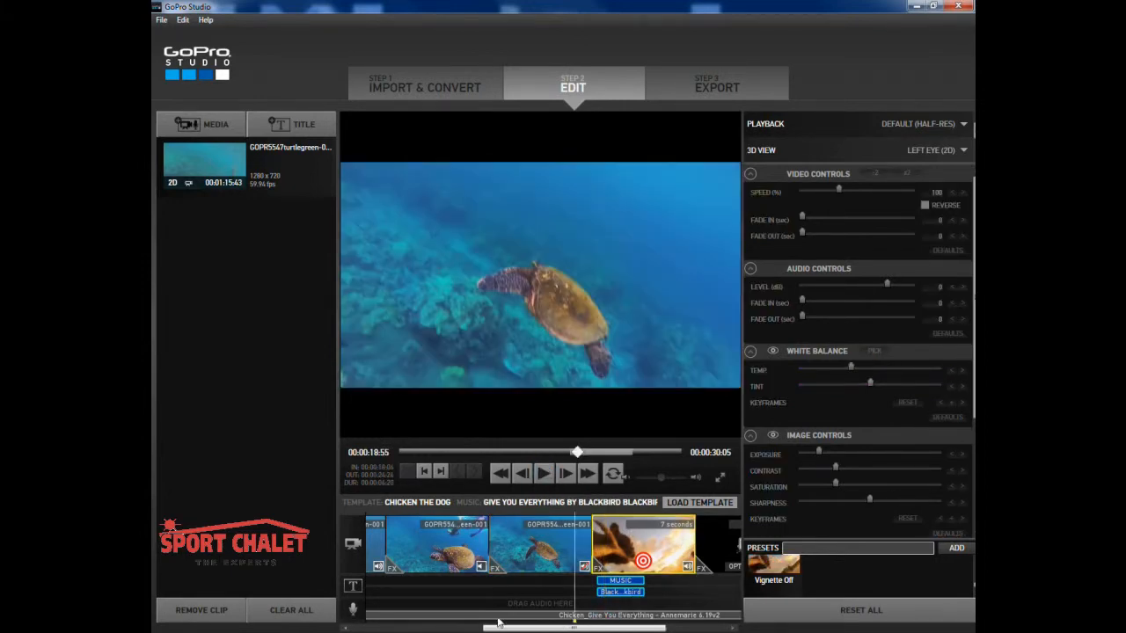
Refine the second turtle clip with more sharpness and contrast, a slightly warmer temperature and a slightly more magenta tint
drag(498, 623, 387, 618)
click(395, 543)
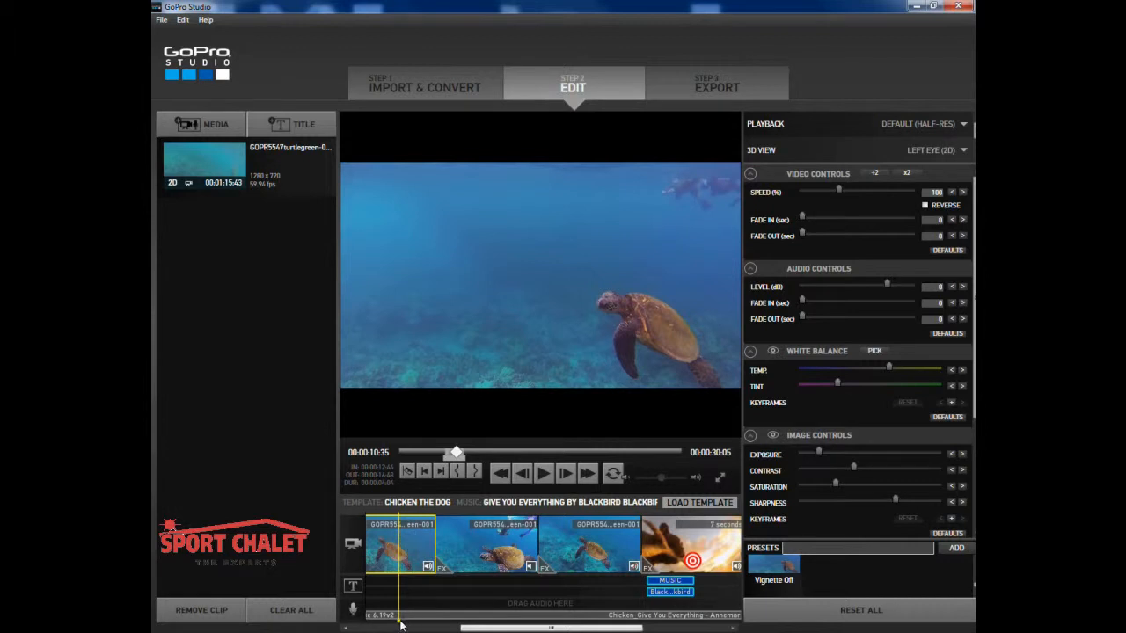
mouse_move(400, 624)
mouse_down()
mouse_move(390, 620)
mouse_move(406, 621)
mouse_up()
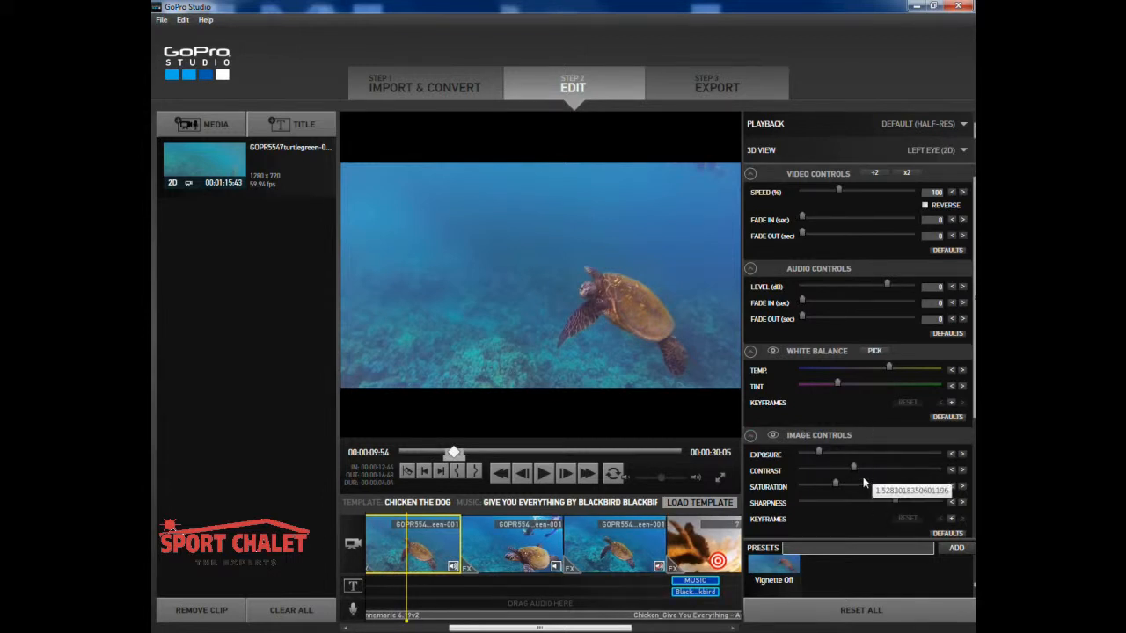
click(888, 370)
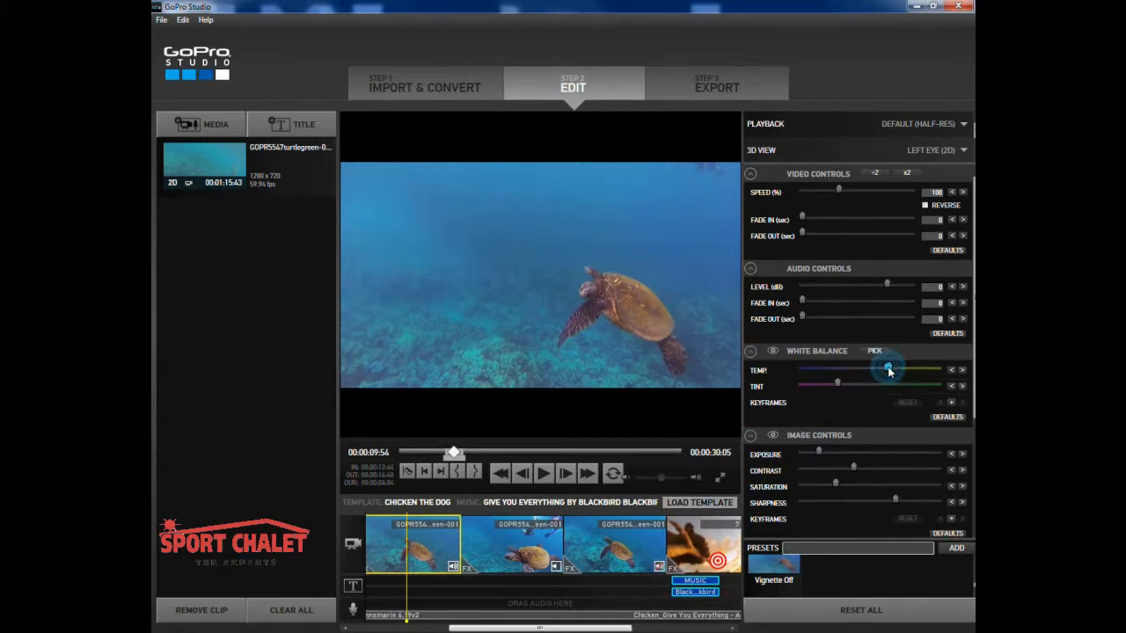
mouse_move(841, 392)
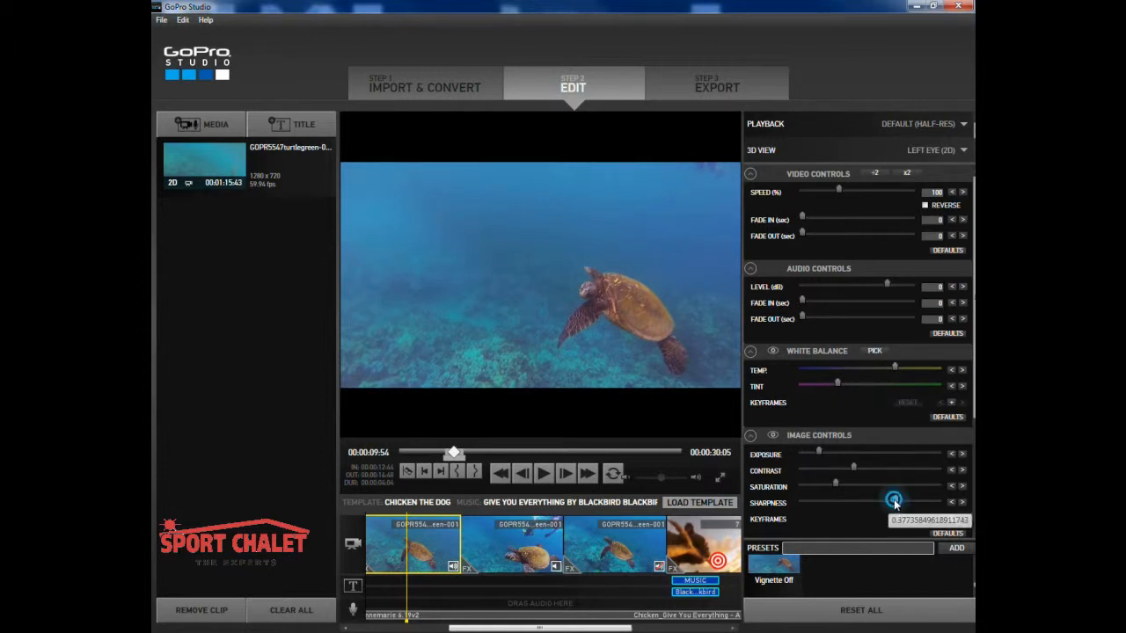
drag(894, 501, 901, 503)
click(858, 466)
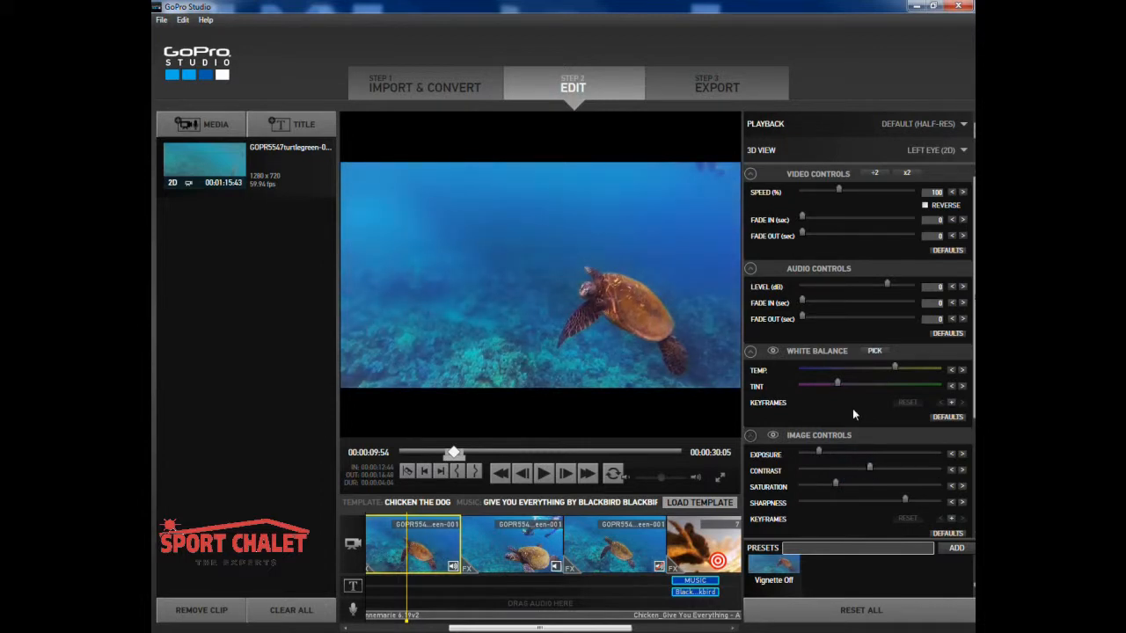
drag(836, 384, 834, 385)
drag(896, 368, 893, 369)
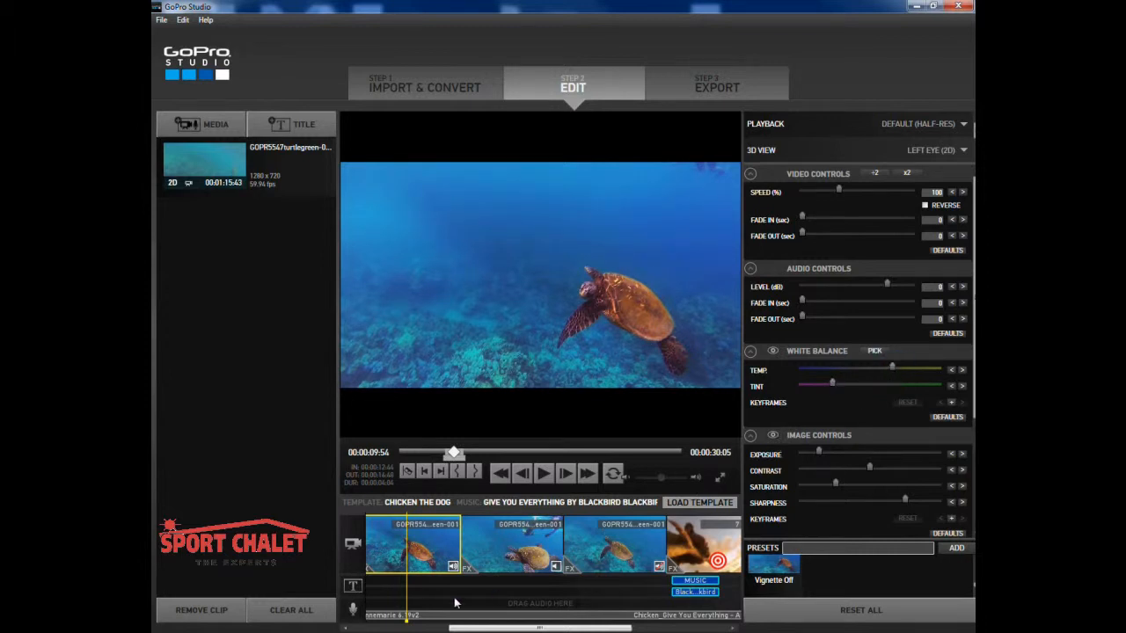
Play the whole edit from the opening GoPro sequence and pause it during the dog clip
mouse_move(407, 616)
mouse_down()
mouse_move(593, 626)
mouse_move(345, 626)
mouse_move(396, 627)
mouse_up()
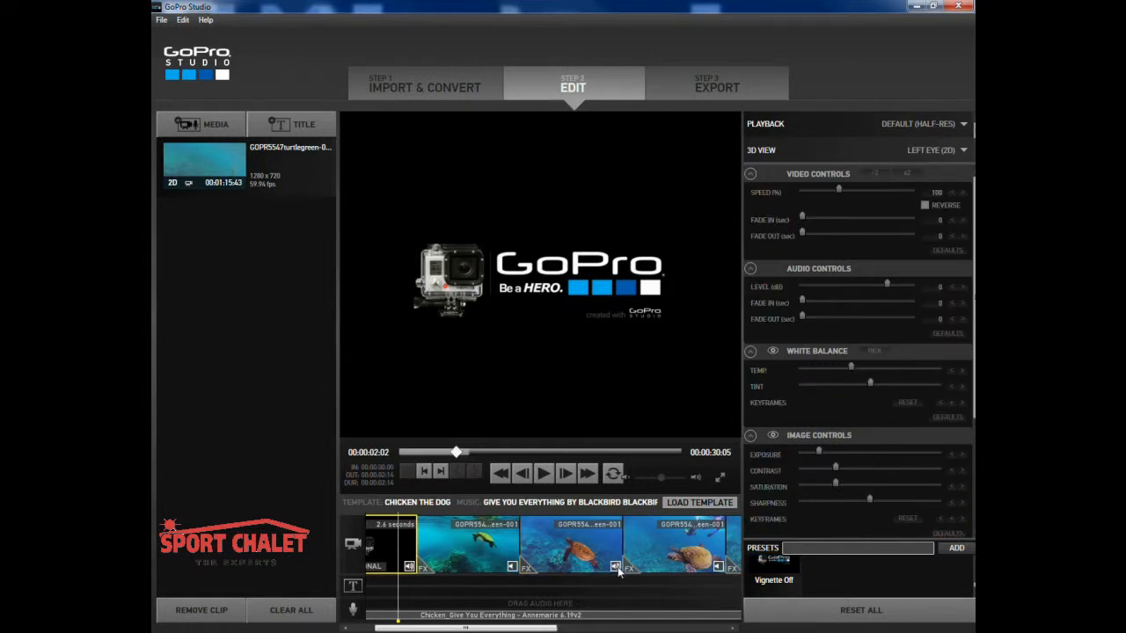
click(544, 475)
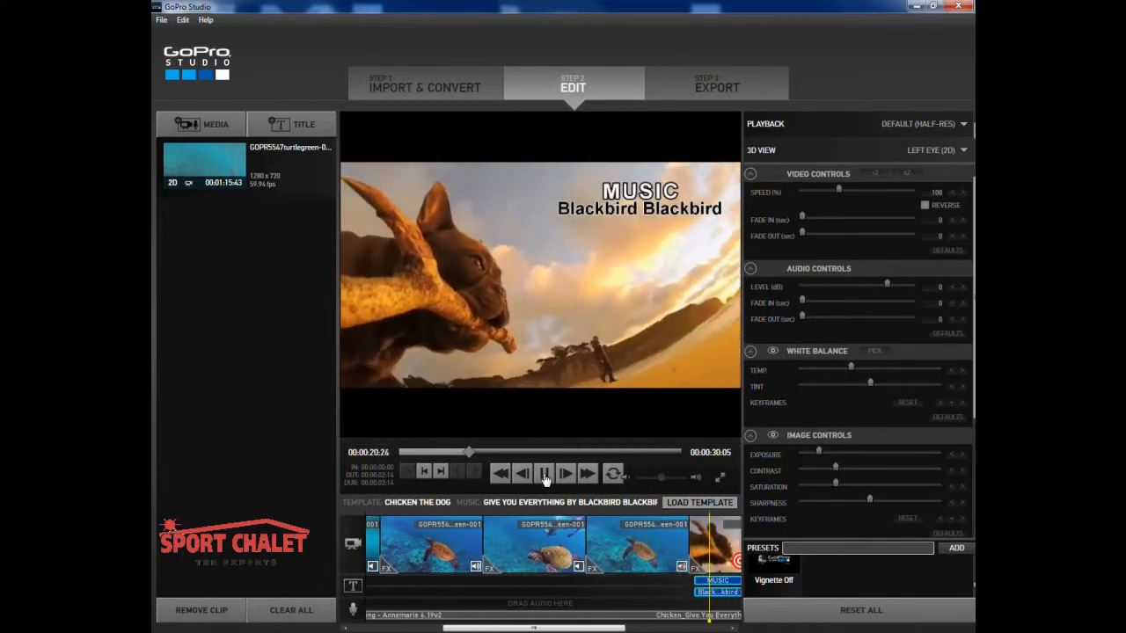
click(545, 477)
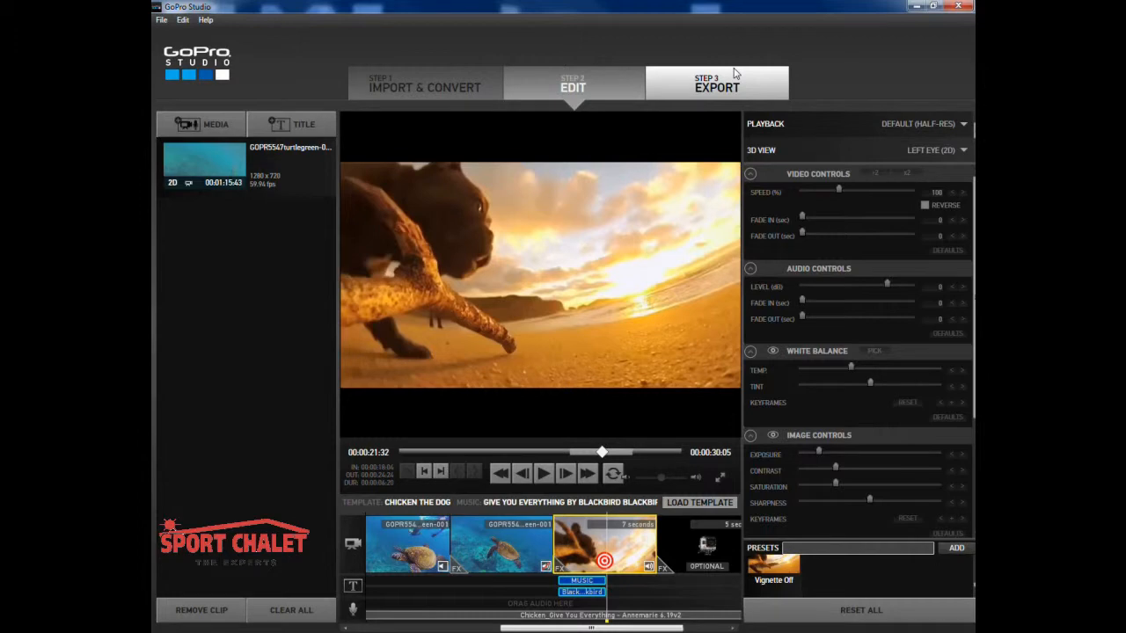
Start the export, locate the template entry that needs replacing, and replace the dog clip with the converted turtle video
click(735, 74)
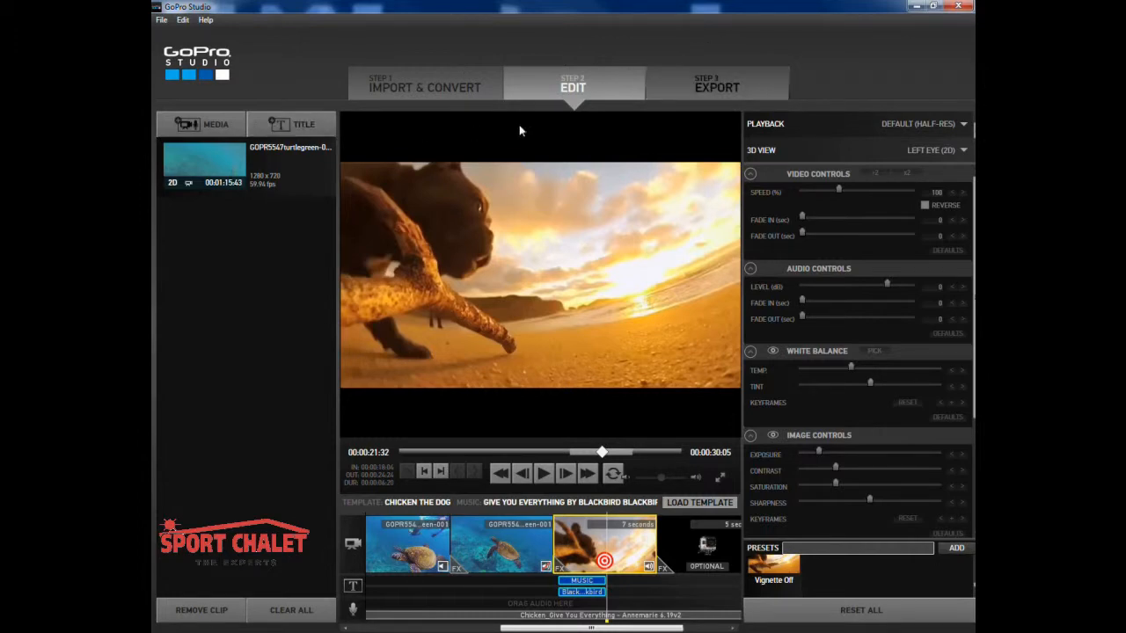
click(694, 82)
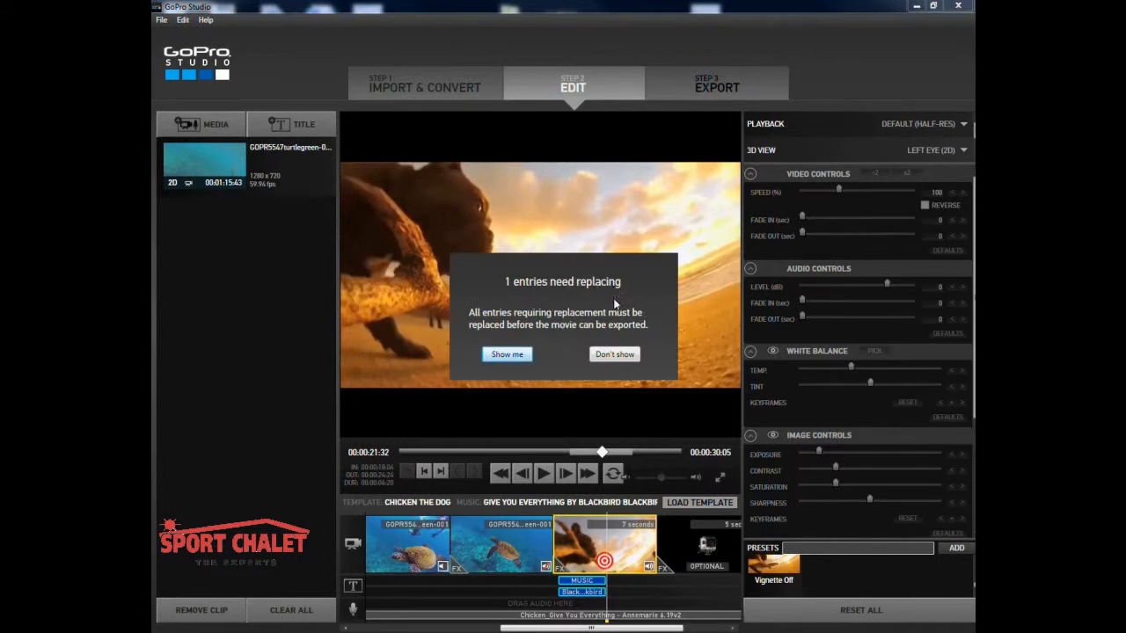
click(506, 355)
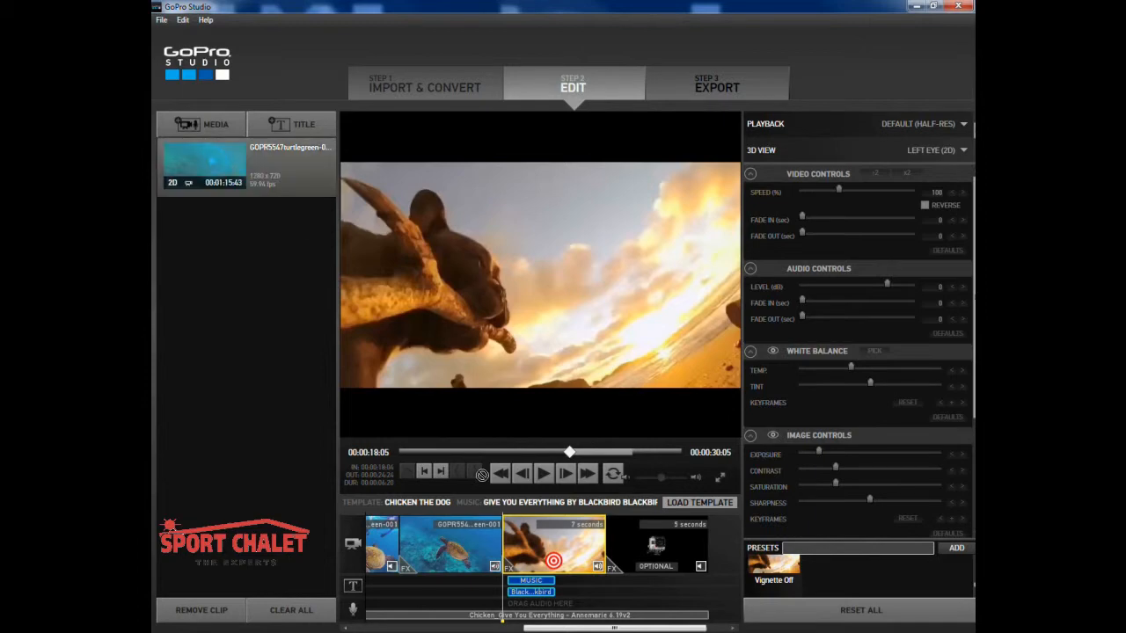
drag(554, 558, 555, 559)
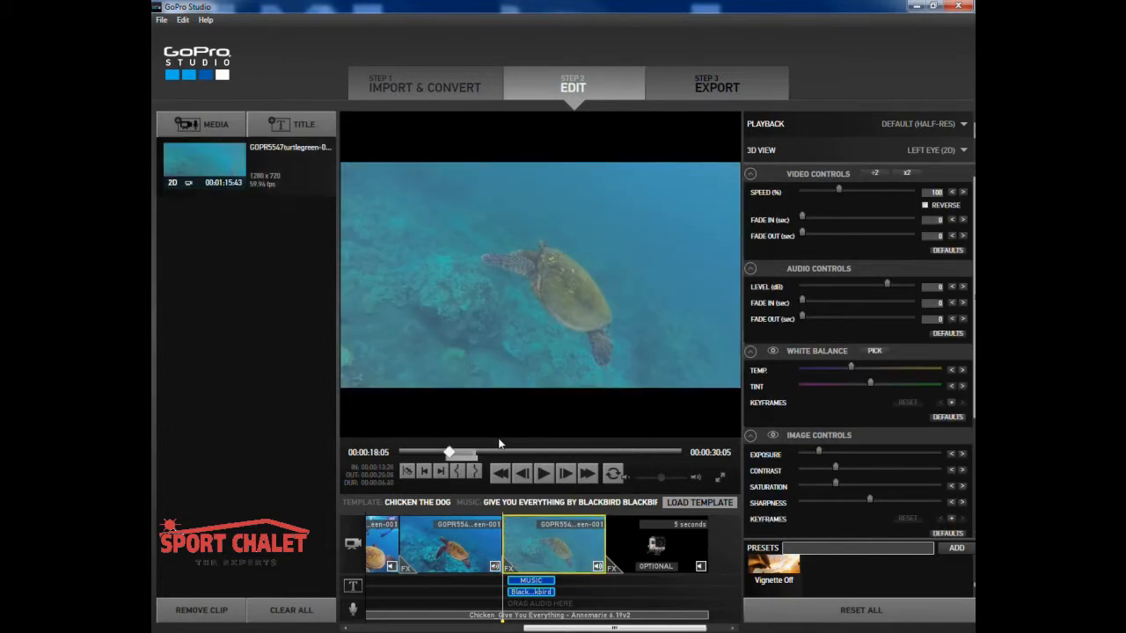
Shift the replacement clip's source range to 00:01:05:21–00:01:12:01 and preview it into the closing GoPro sequence
drag(466, 455, 668, 462)
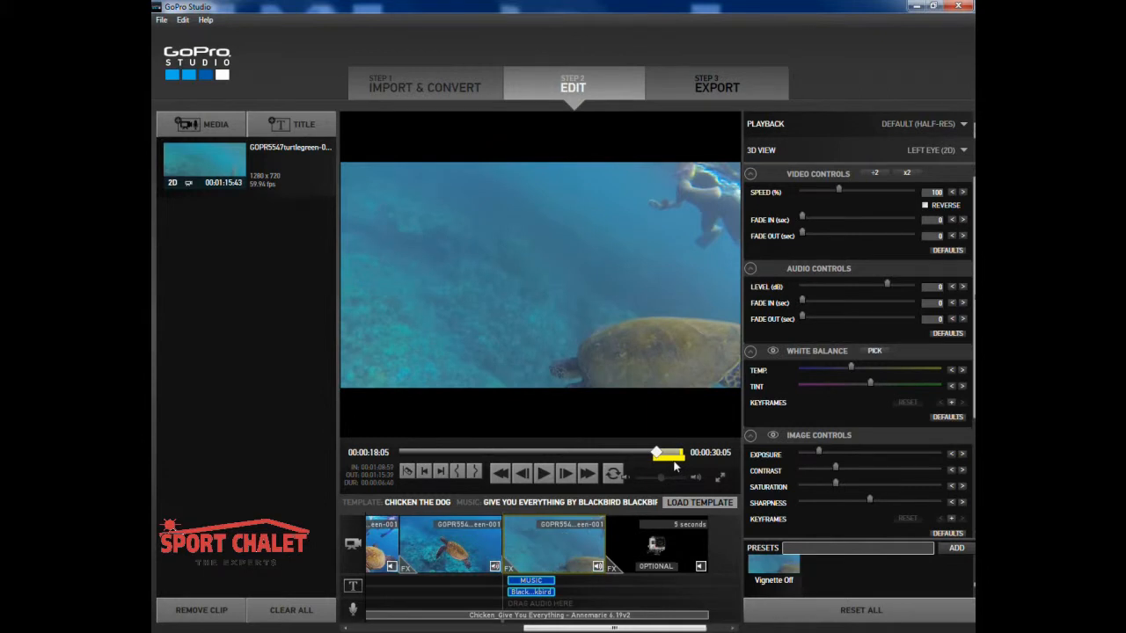
drag(664, 455, 655, 459)
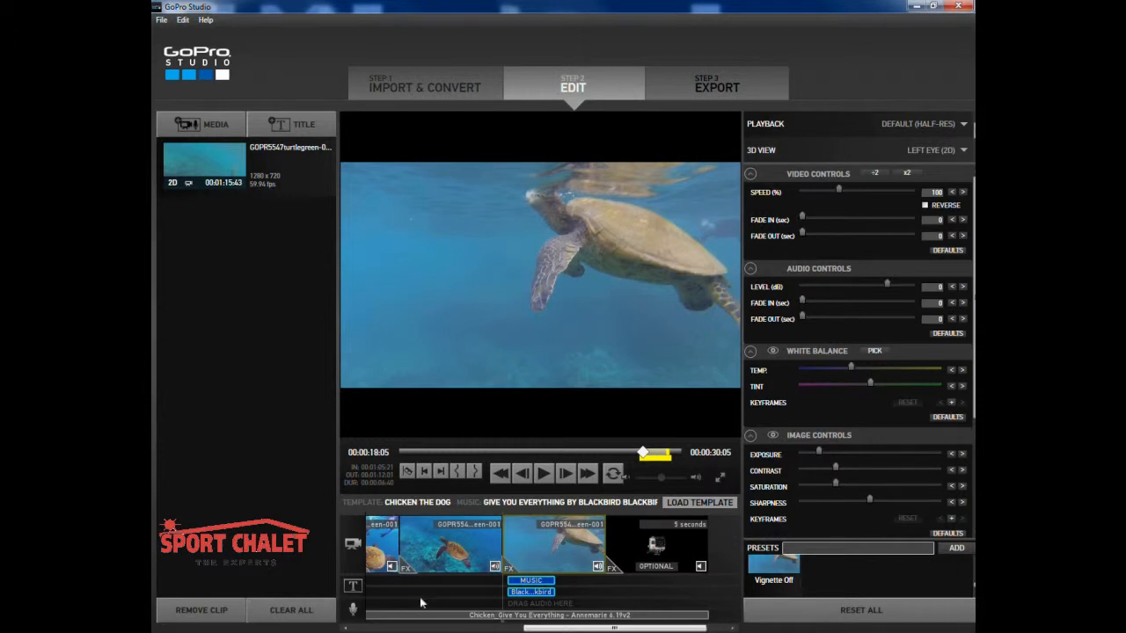
drag(503, 623, 467, 623)
click(543, 475)
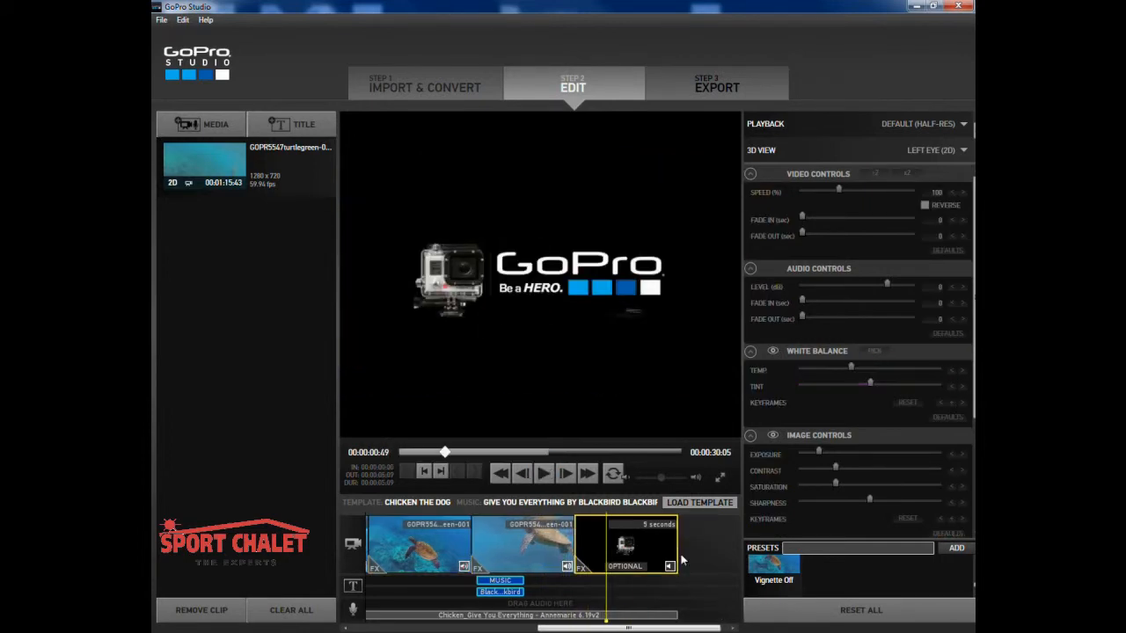
click(640, 551)
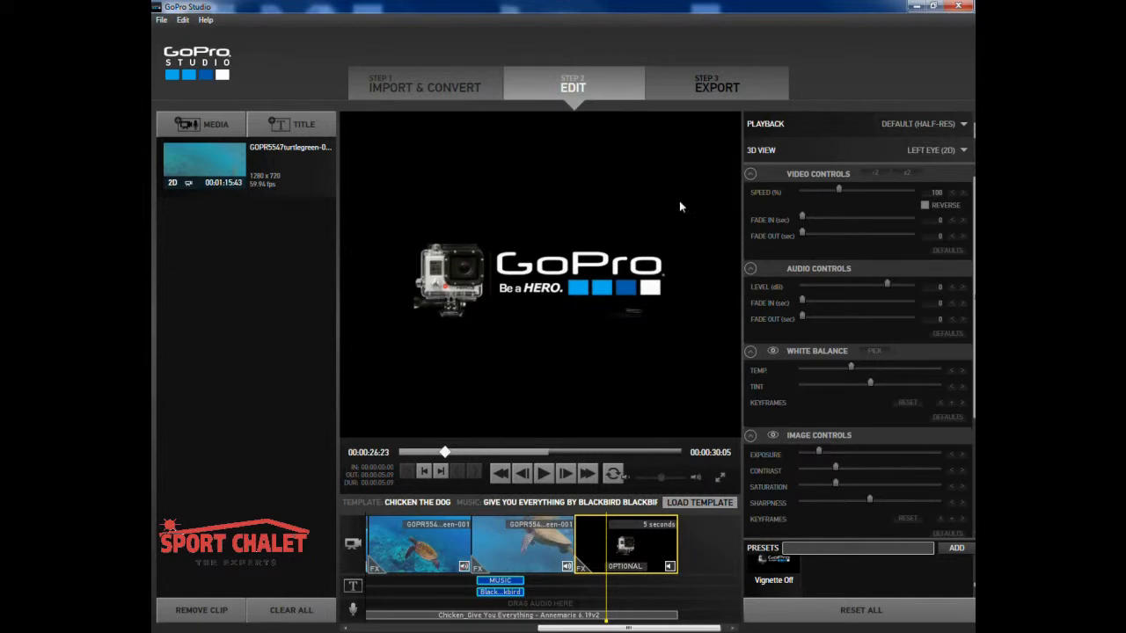
Export the finished movie with the HD 720p setting as an MP4 file named turtle in My Videos
click(743, 89)
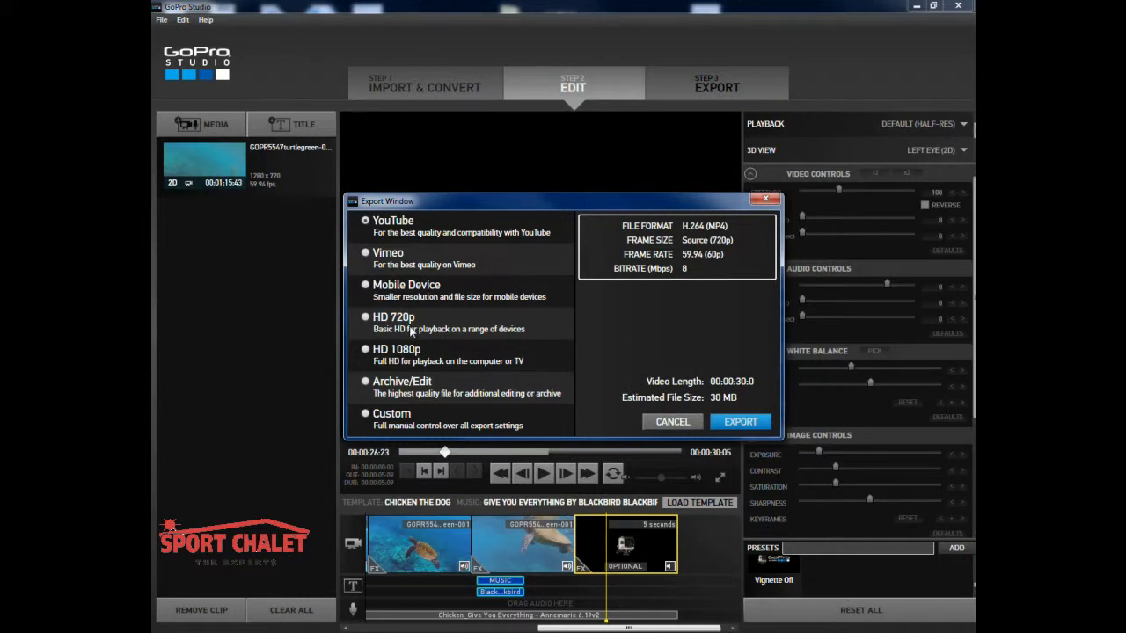
click(368, 320)
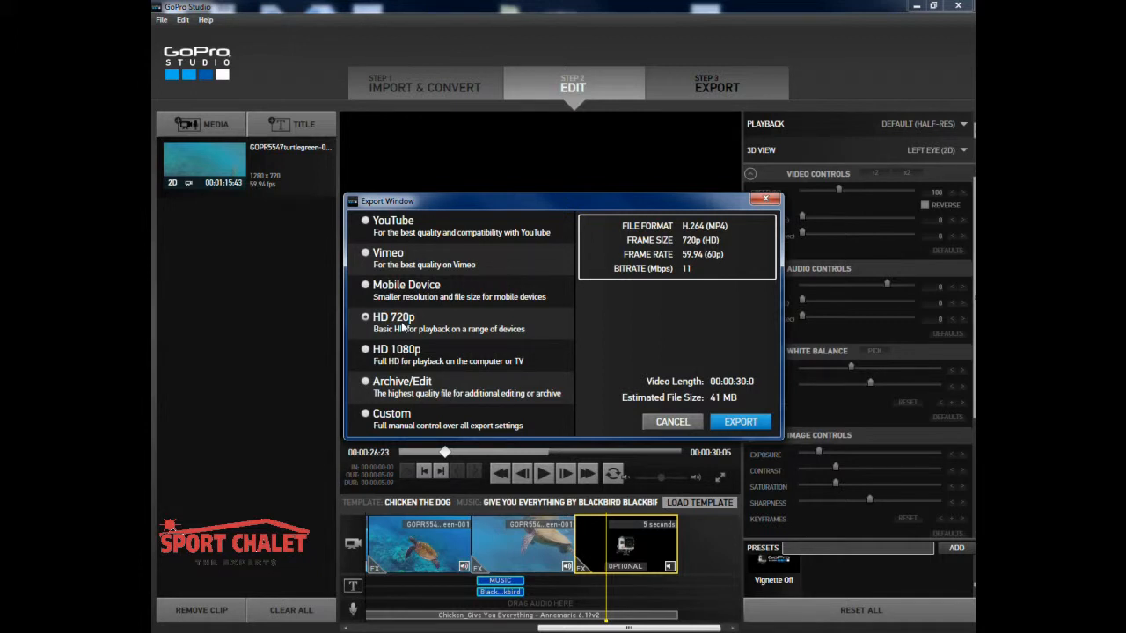
click(737, 423)
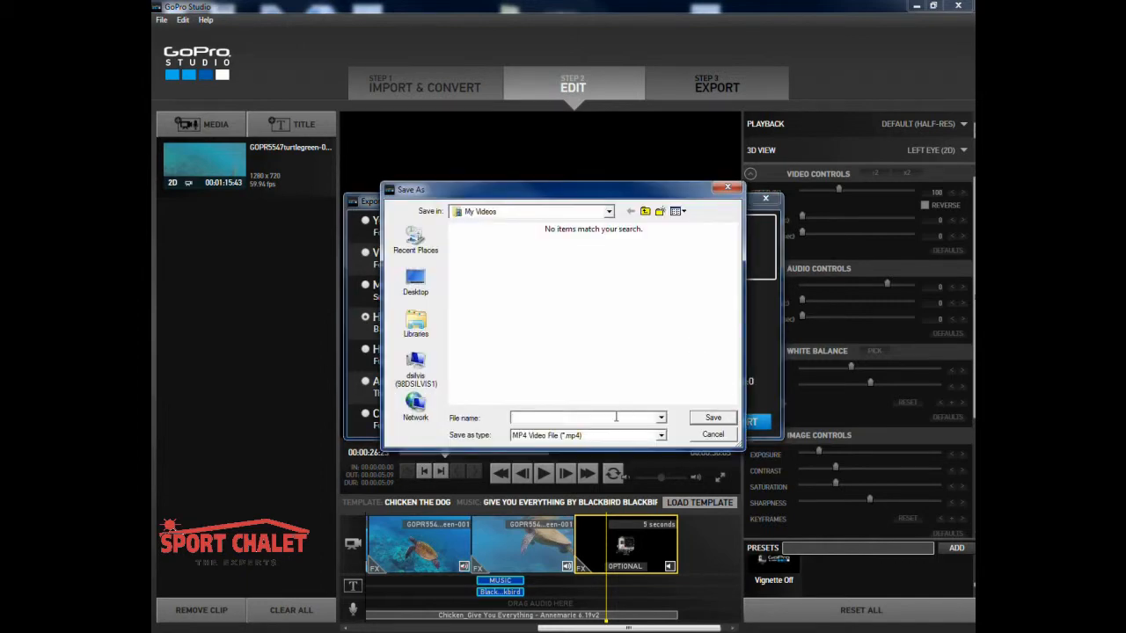
text(tur)
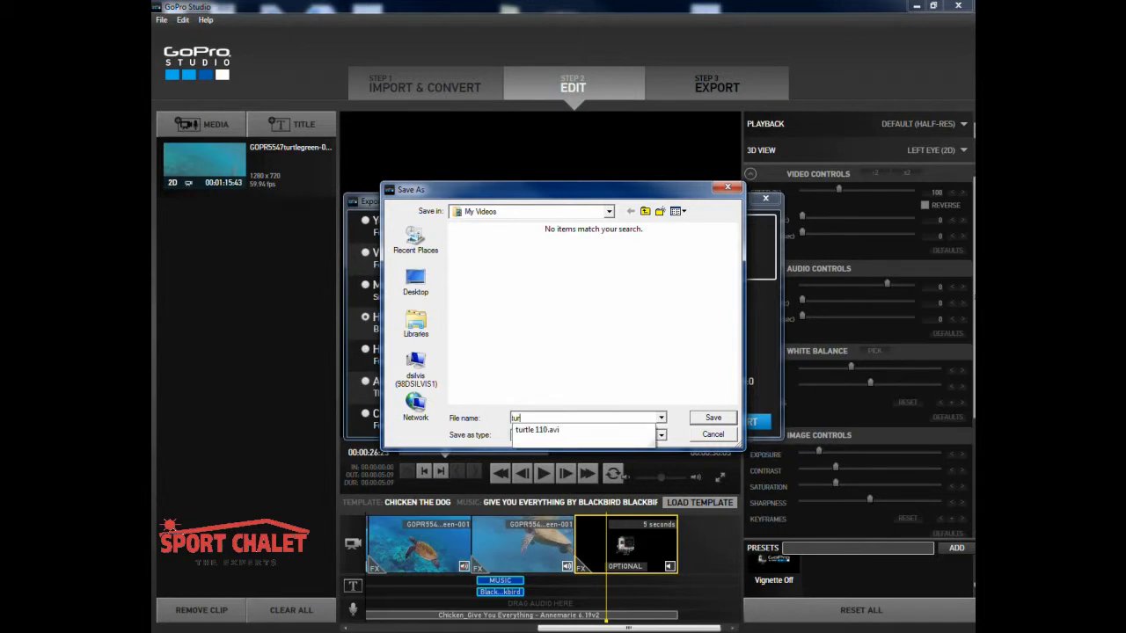
text(tle)
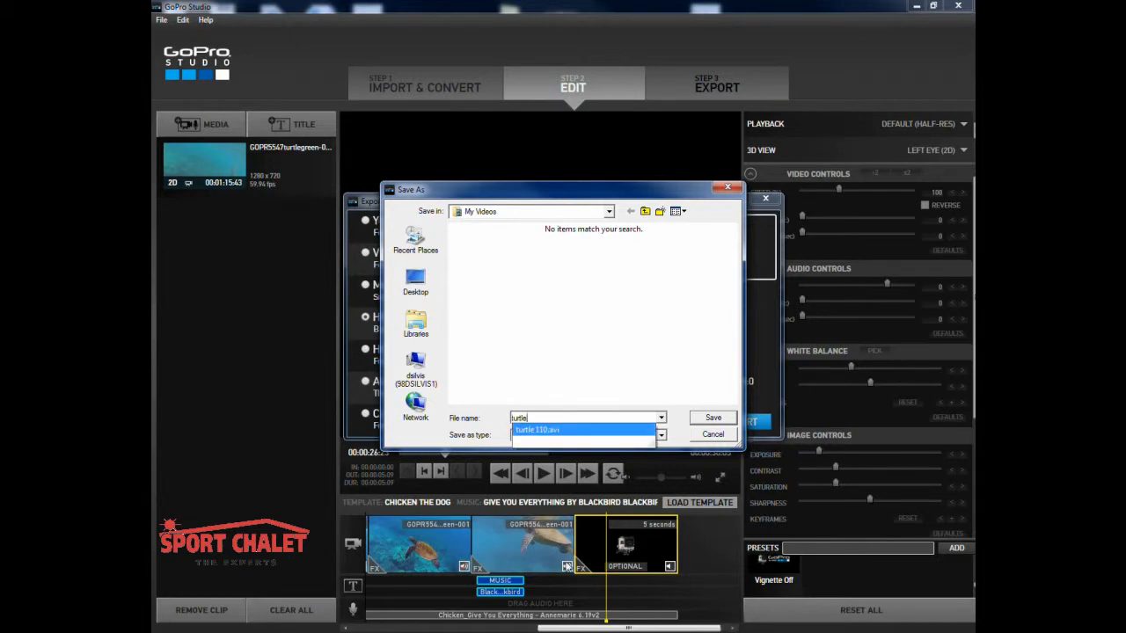
click(723, 419)
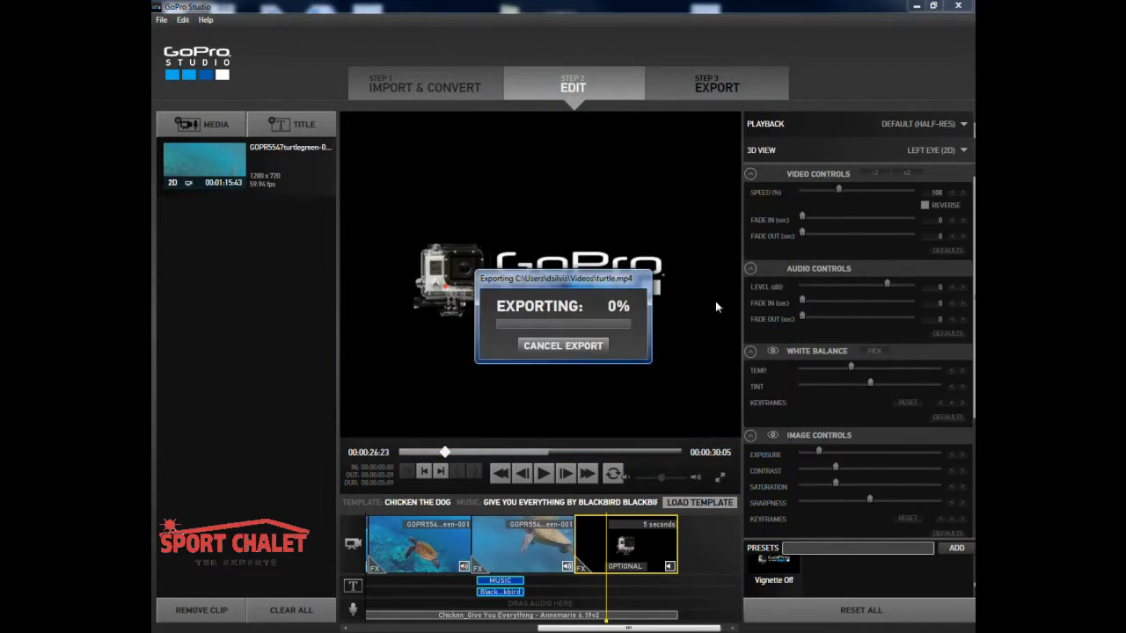